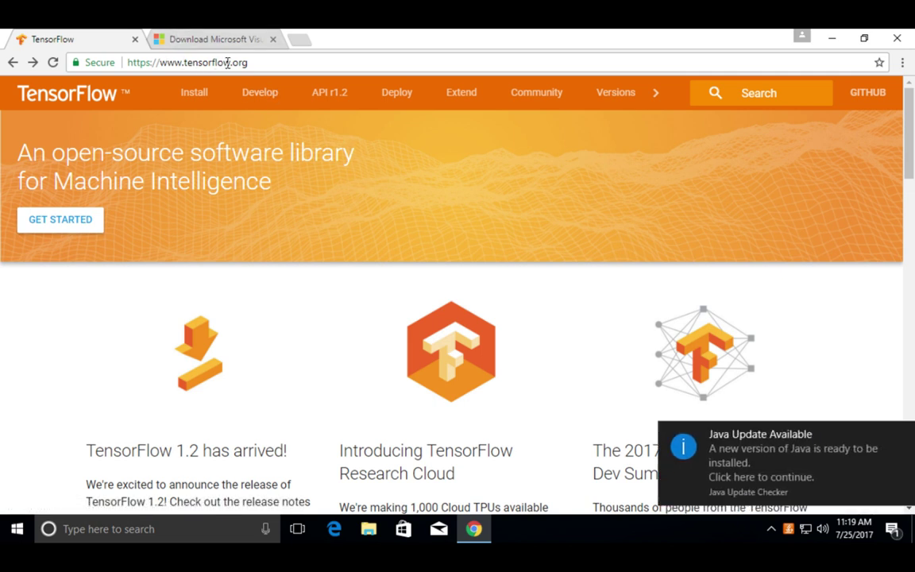
Open TensorFlow's guide for installing on Windows and go to its section on installing with native pip.
click(192, 94)
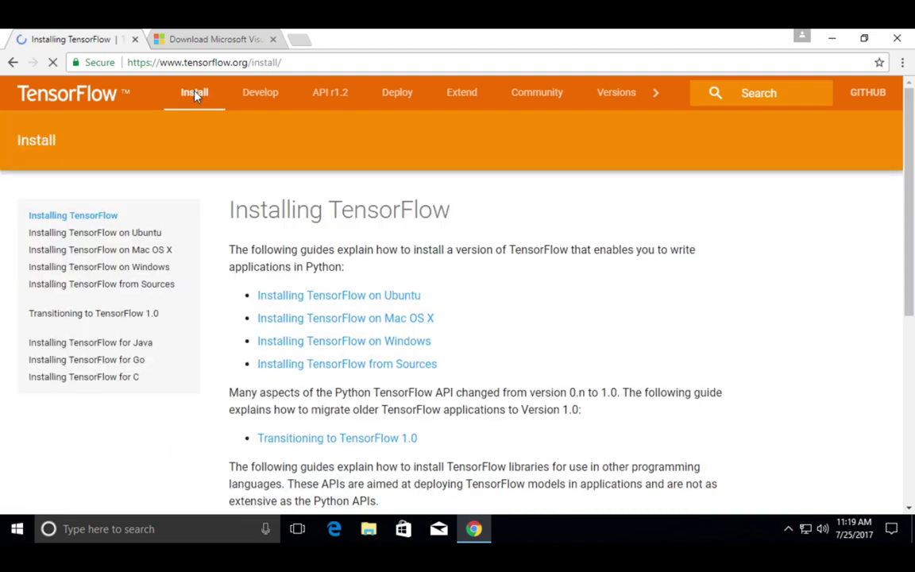
click(355, 343)
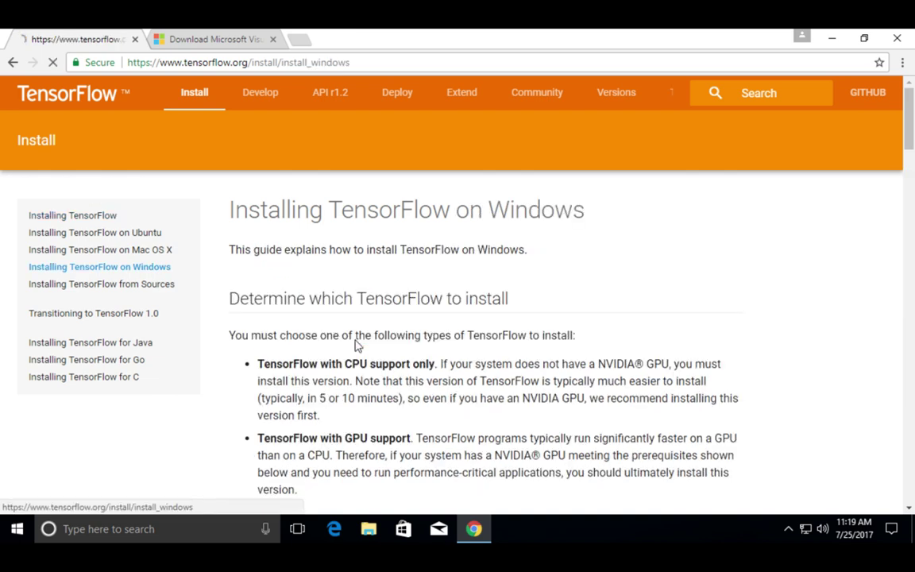
scroll(486, 378, down, 8)
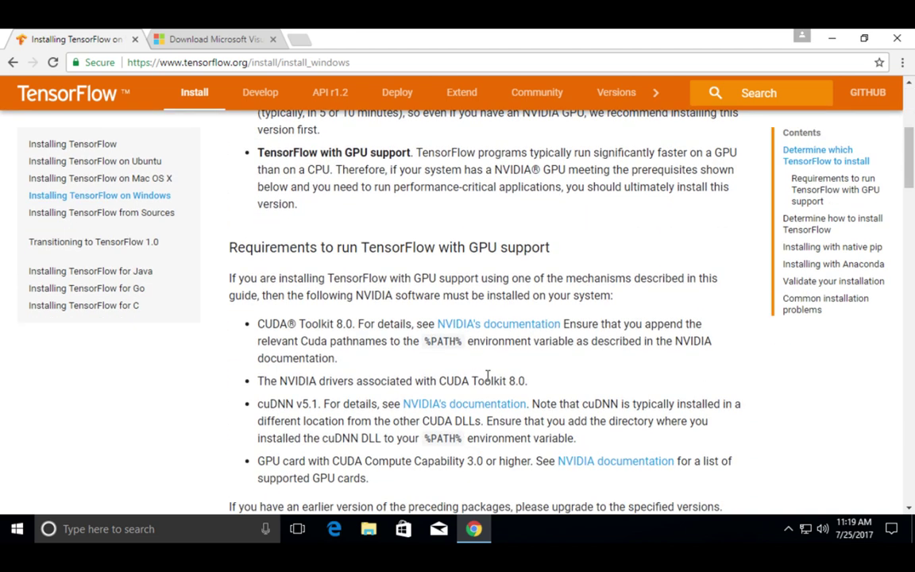
scroll(486, 381, down, 7)
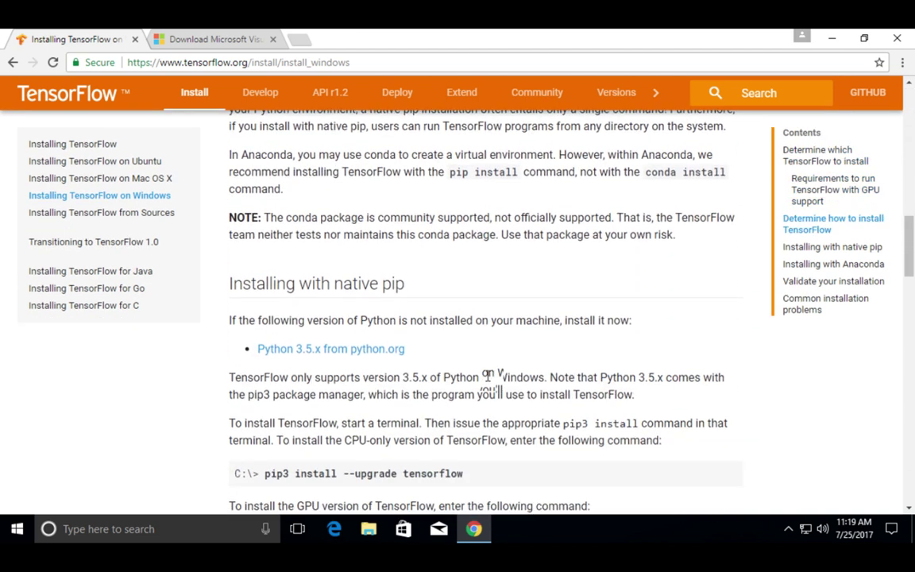
scroll(488, 379, down, 1)
scroll(489, 380, up, 7)
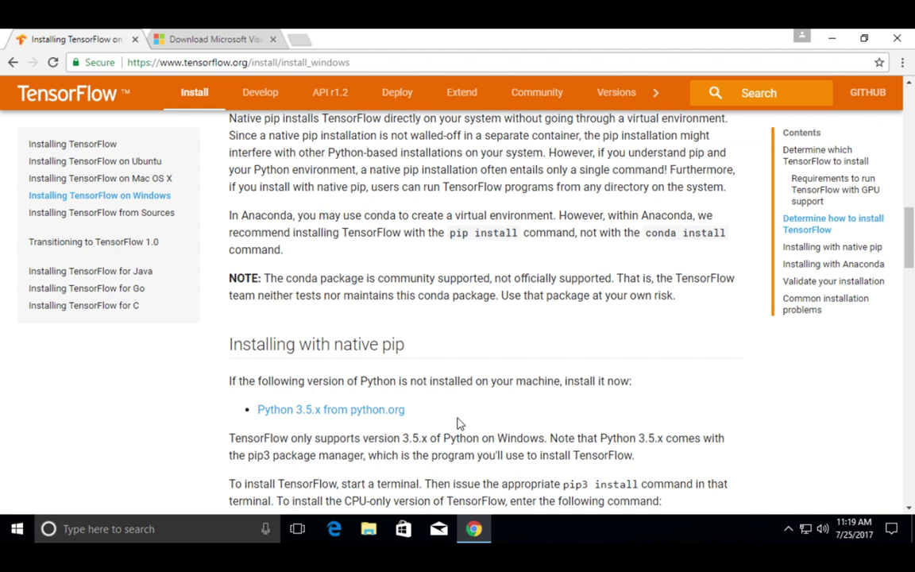
Open the guide's link to Python 3.5.x from python.org in a new tab and switch to that page.
right_click(342, 414)
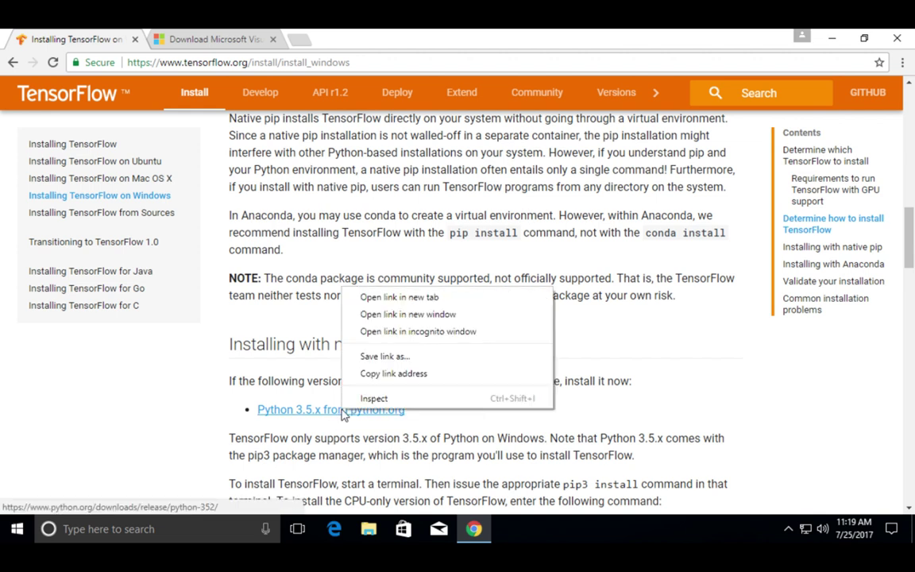
click(400, 298)
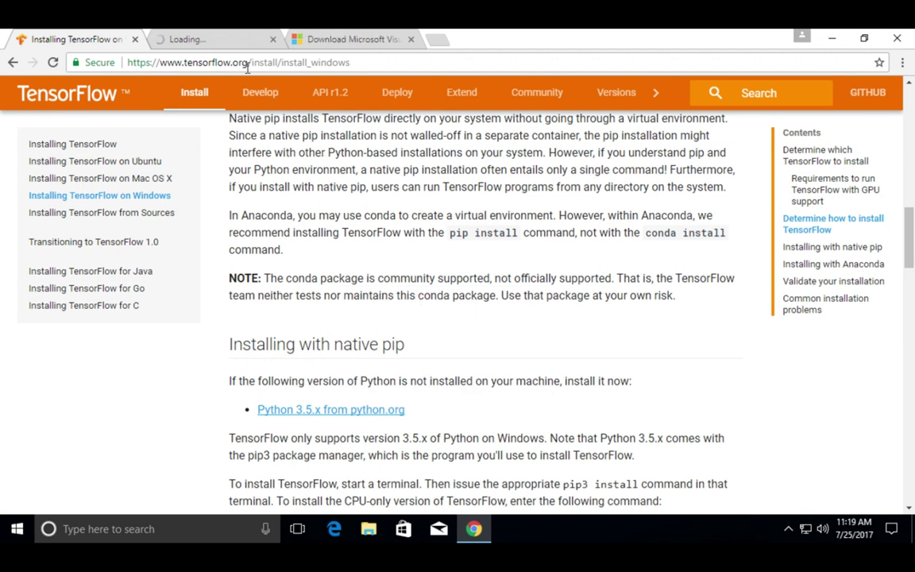
click(227, 39)
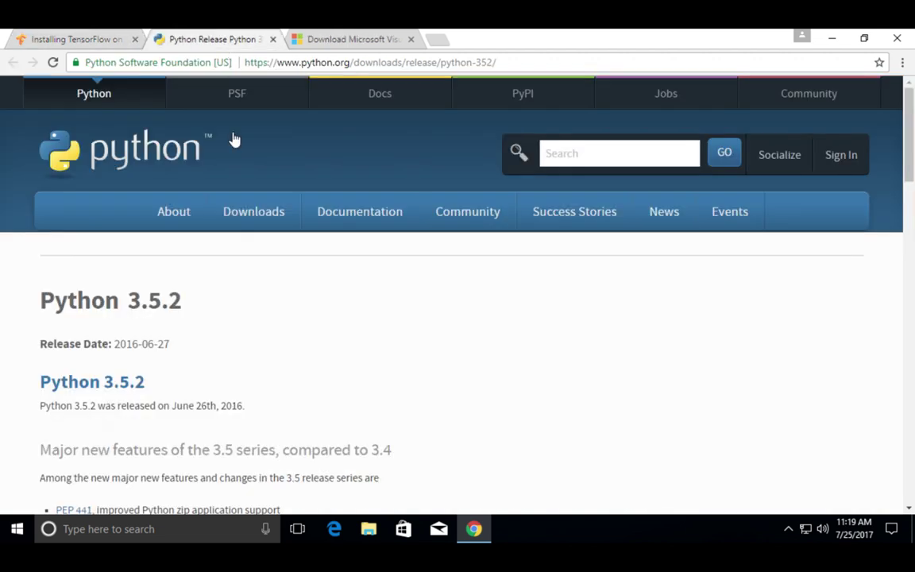
Start downloading the Windows x86-64 executable installer of Python 3.5.2, and cancel the download.
scroll(174, 382, down, 3)
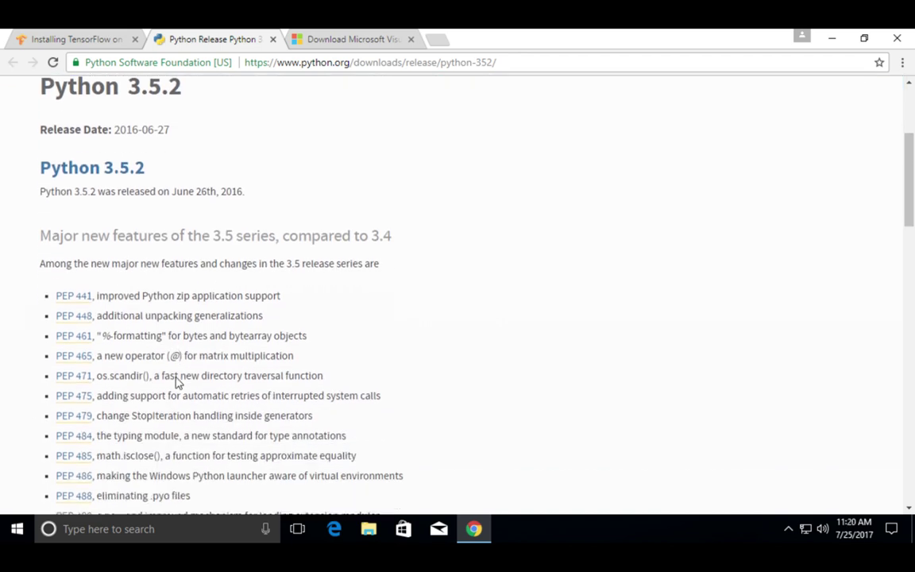
scroll(177, 378, down, 10)
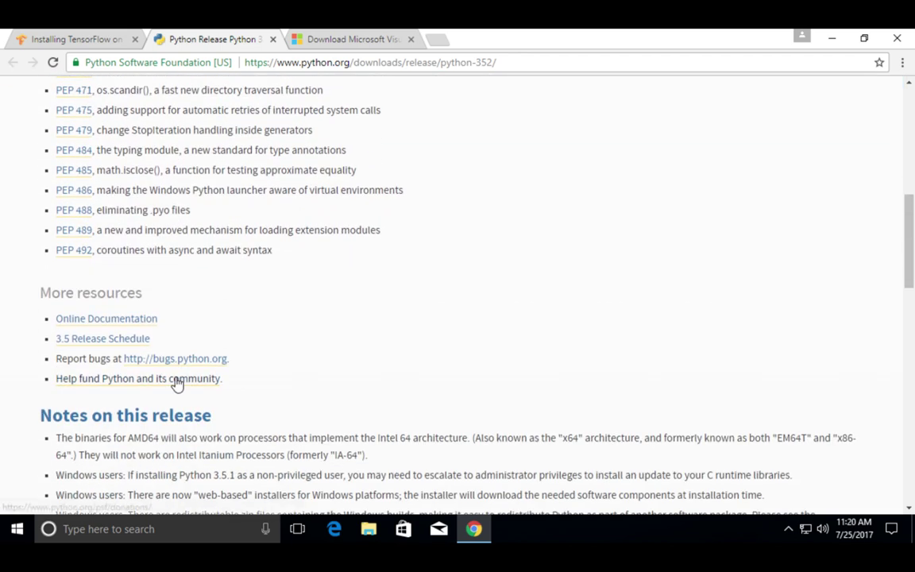
scroll(175, 382, down, 2)
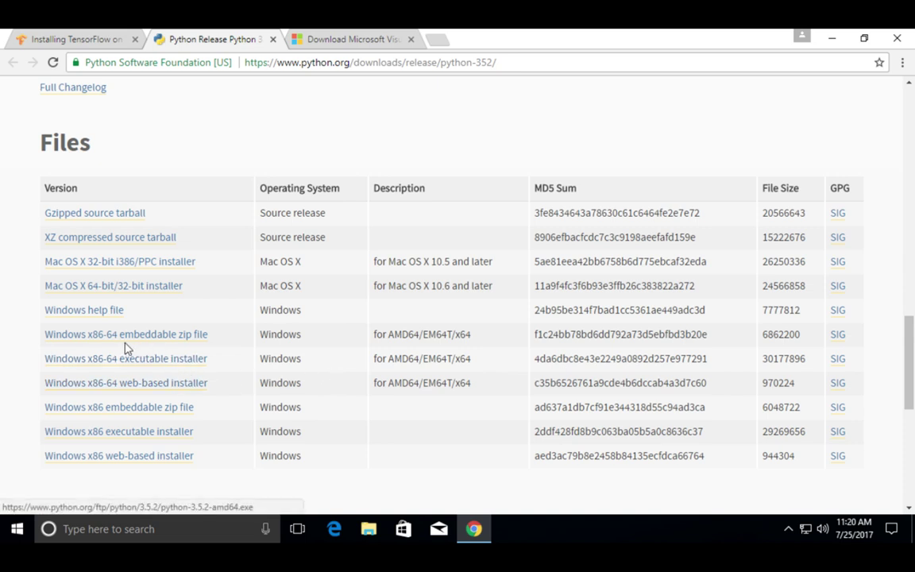
click(174, 362)
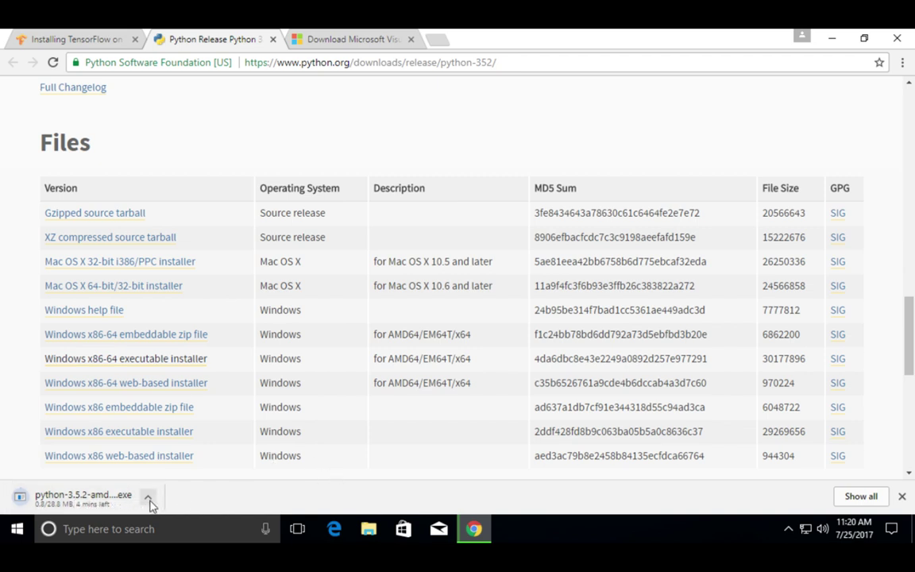
click(148, 499)
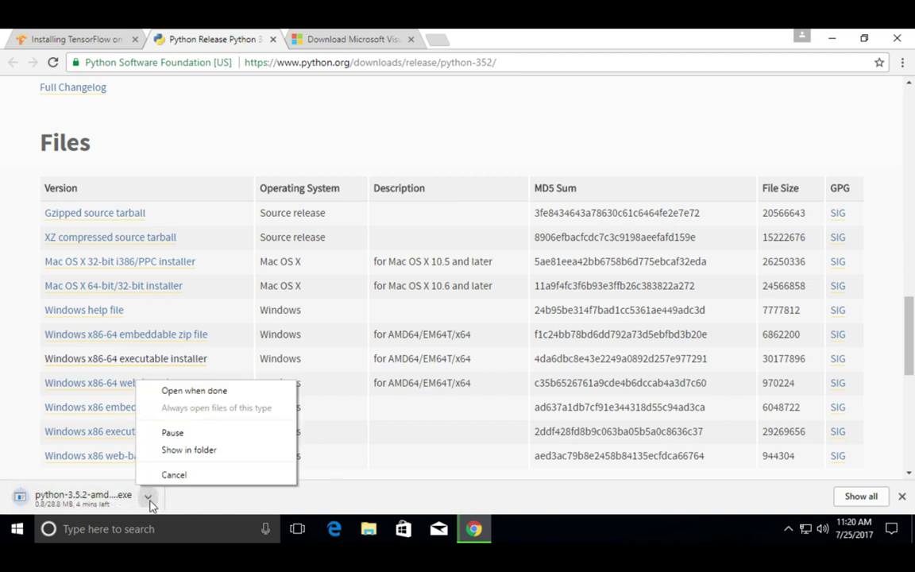
click(184, 477)
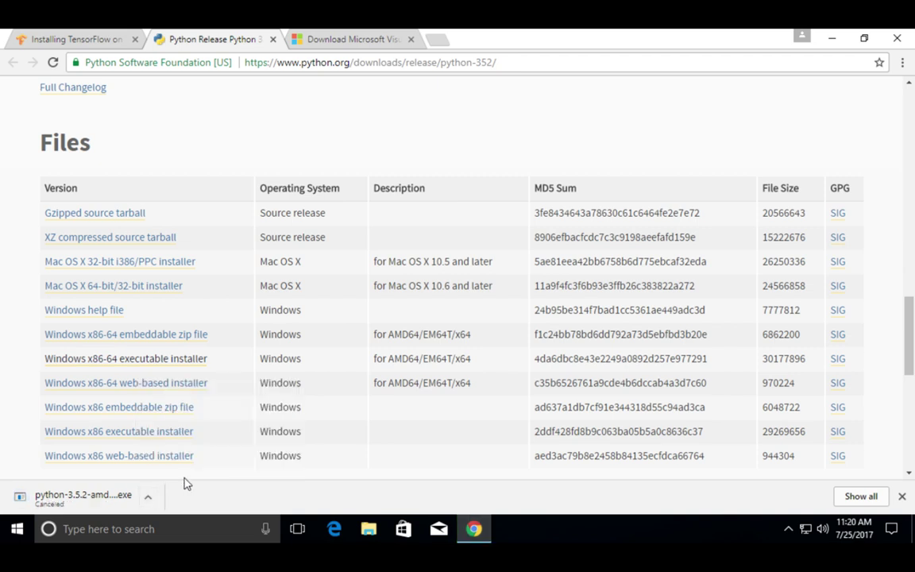
Switch to File Explorer and launch the python-3.5.2-amd64.exe installer from the Downloads folder.
click(369, 531)
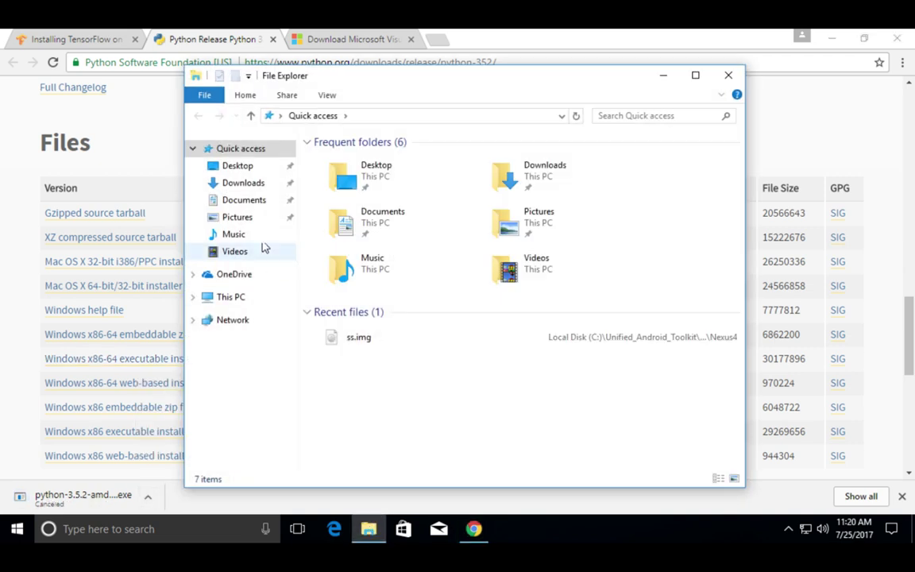
click(253, 185)
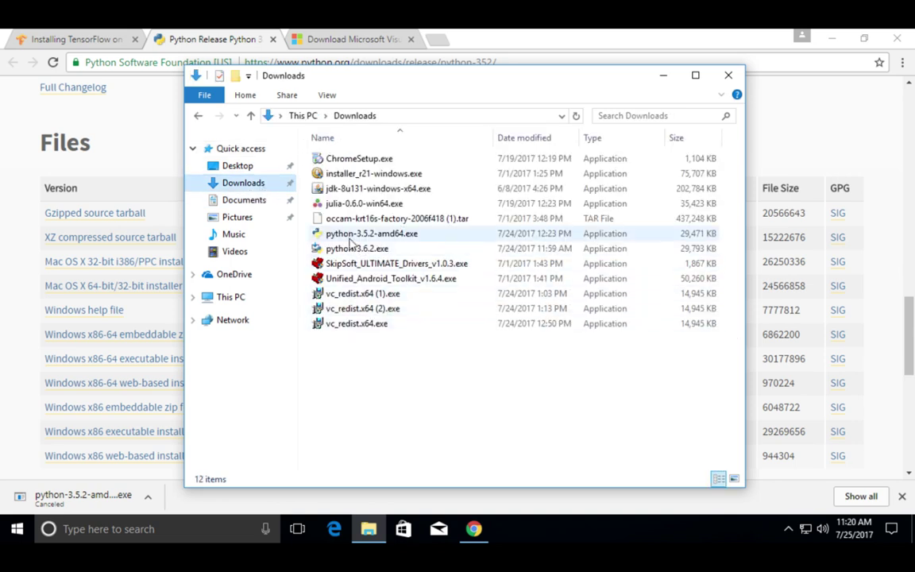
double_click(397, 235)
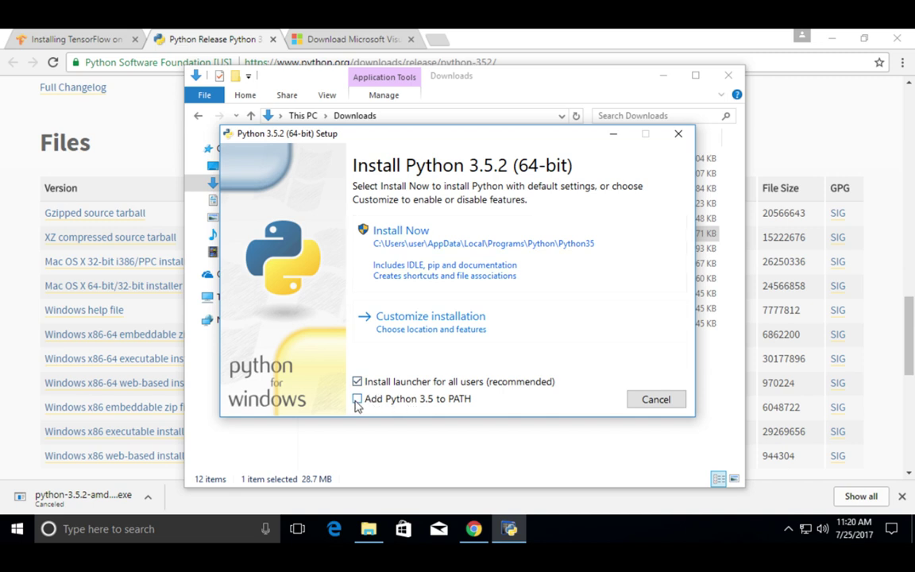
Install Python 3.5.2 with default settings and Python 3.5 added to PATH, and close the setup and the Downloads folder.
click(356, 399)
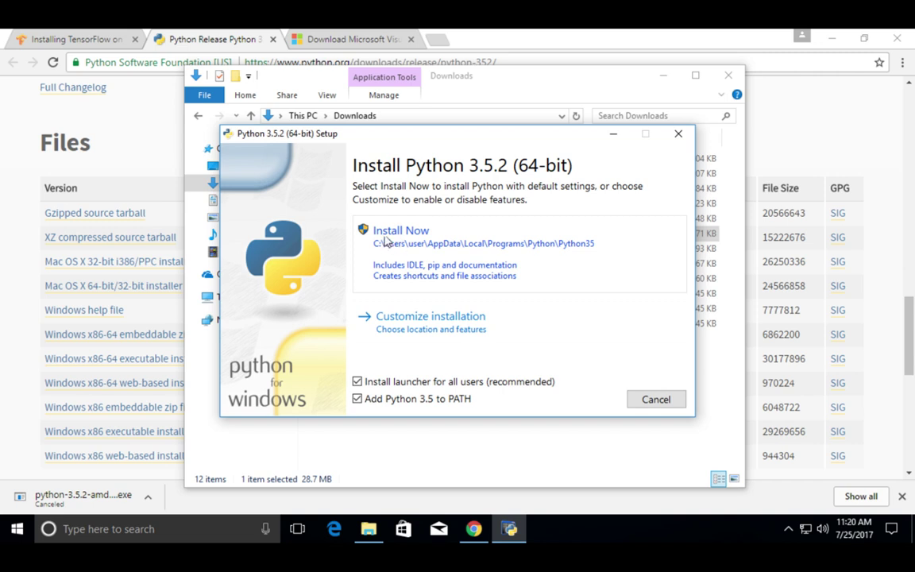
click(401, 231)
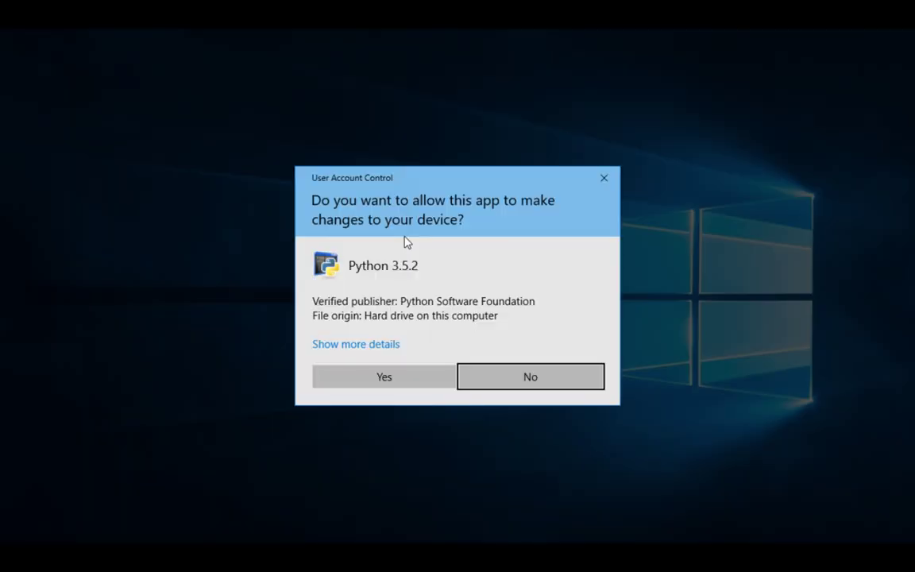
click(370, 377)
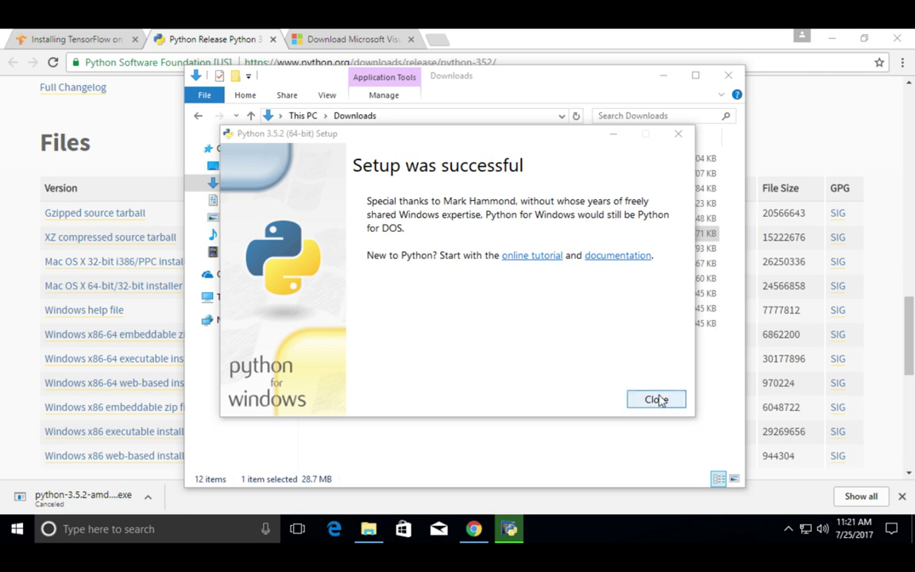
click(656, 399)
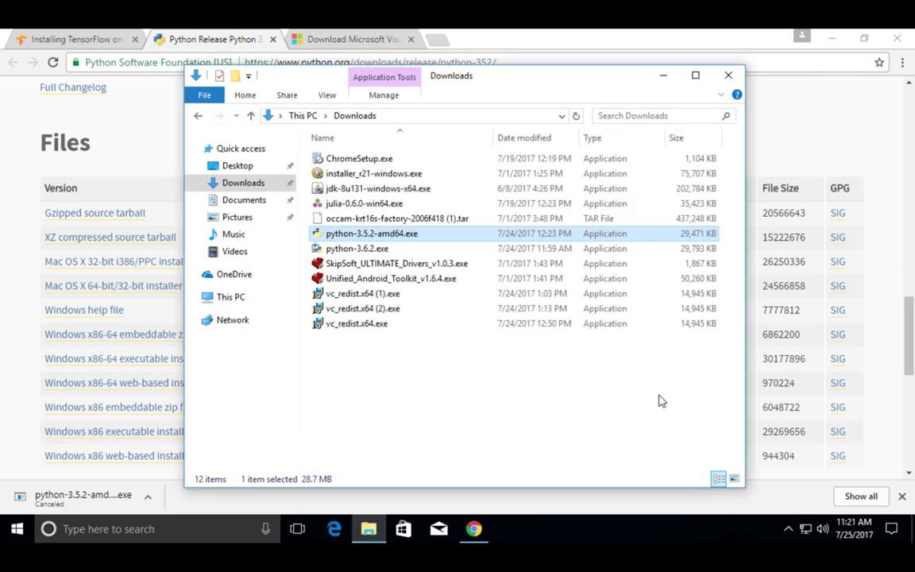
click(727, 76)
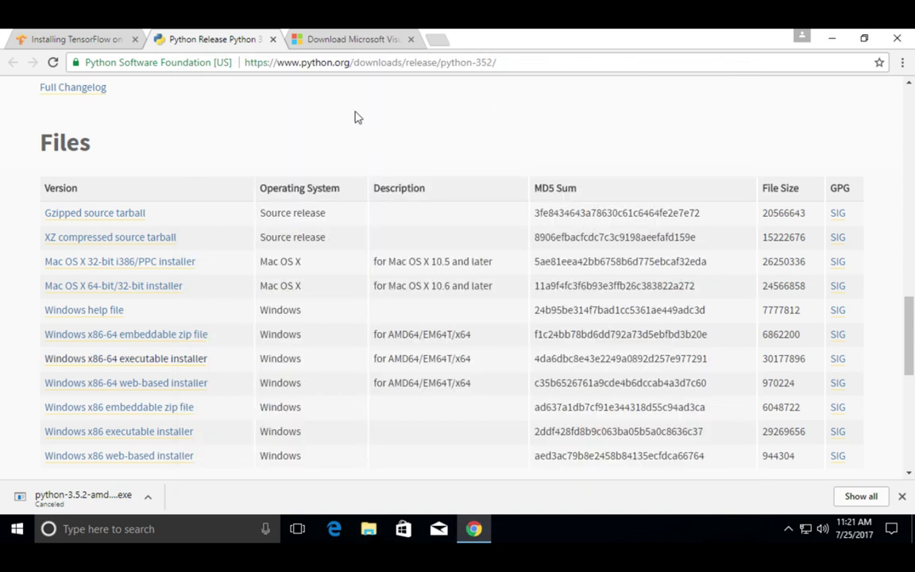
Return to the CPU-only pip3 install command in the TensorFlow guide and open a Command Prompt.
click(103, 42)
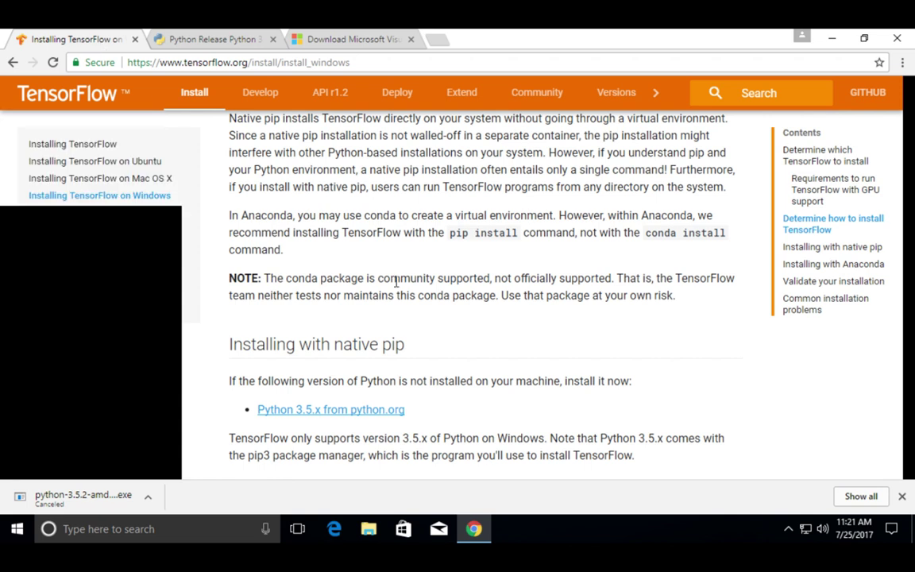
scroll(545, 367, down, 2)
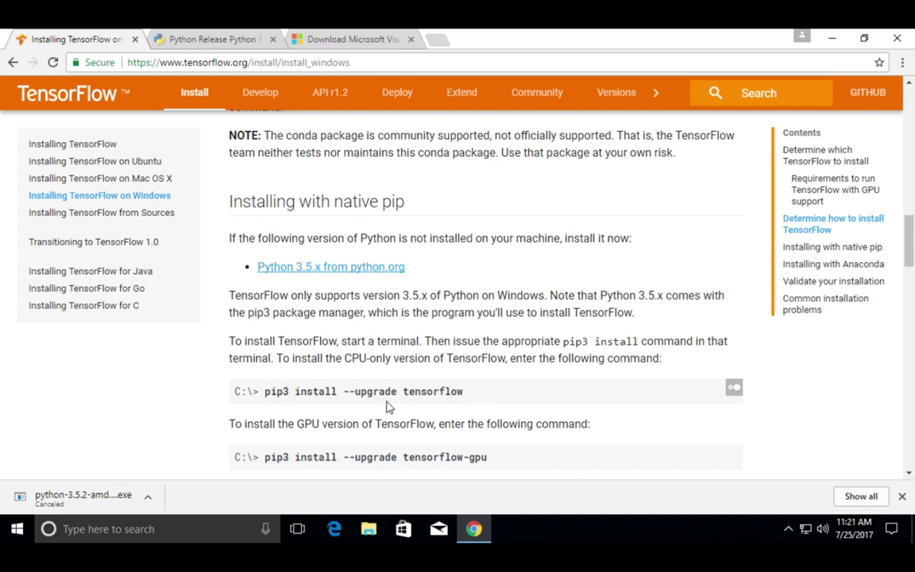
click(119, 529)
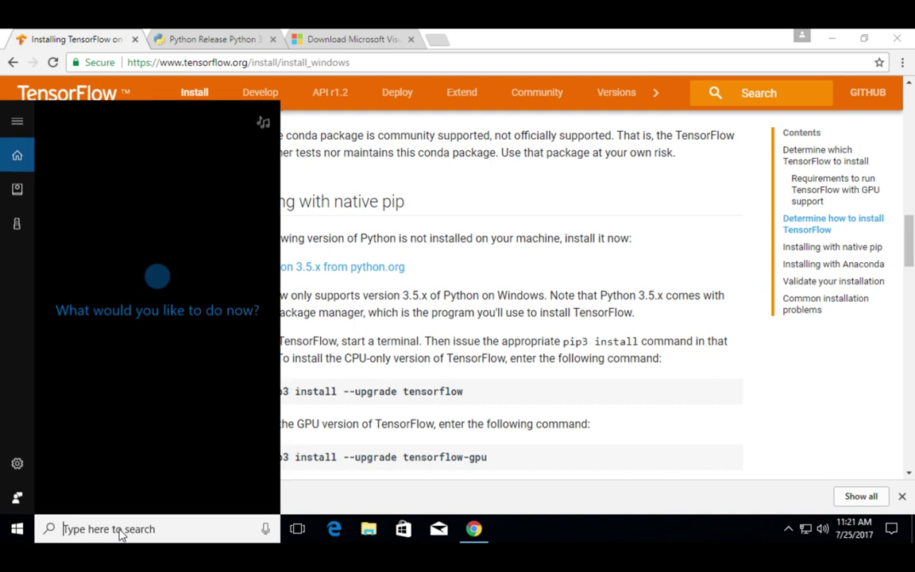
text(cmd)
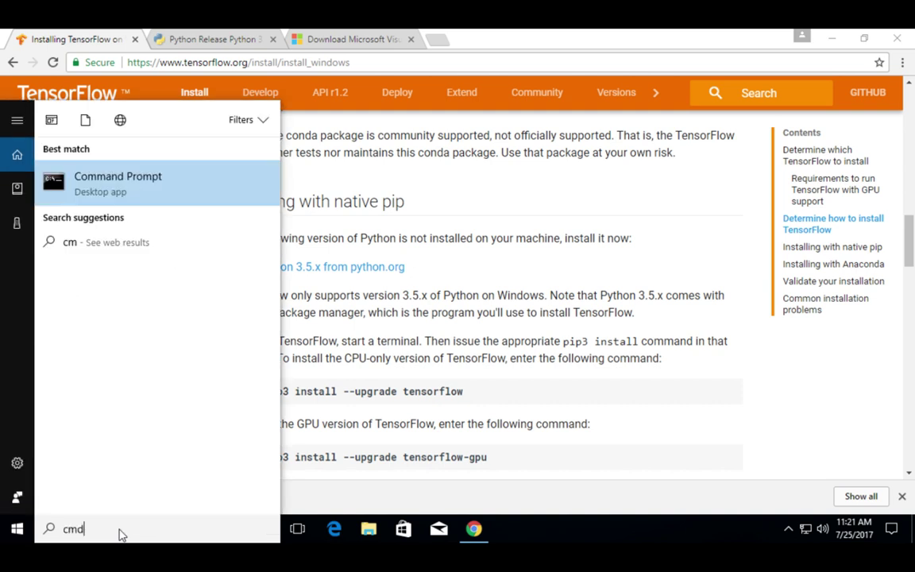
key(Return)
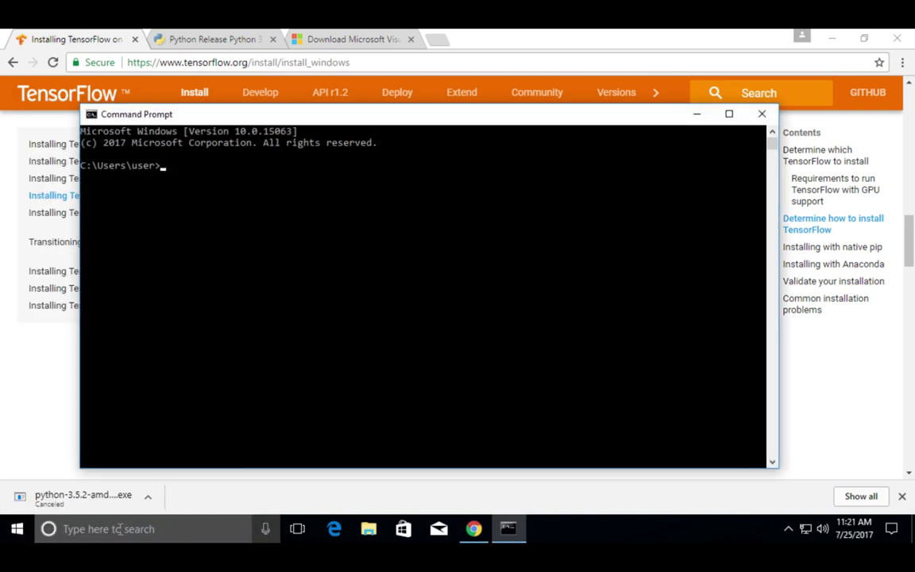
Start the Python interpreter from the command line to check the installed version.
key(Return)
key(Return)
key(Return)
text(pytho)
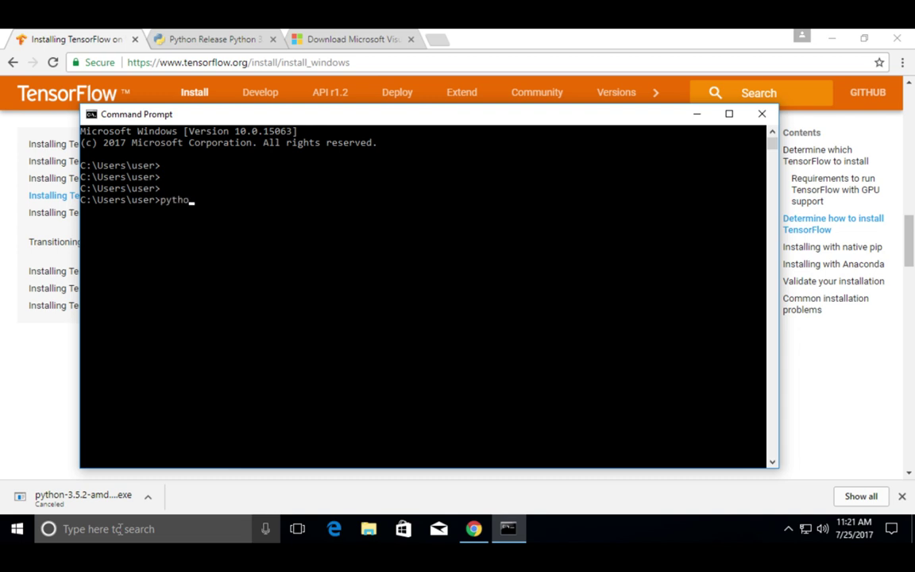
text(n)
key(Return)
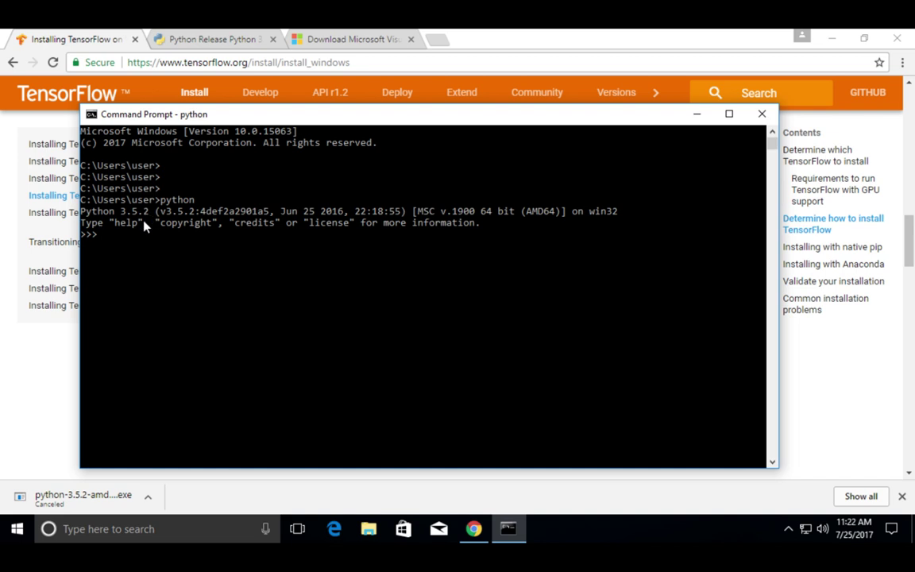
Quit the Python interpreter with quit() and clear the console screen with cls.
key(Return)
key(Return)
text(quit())
key(Return)
key(Return)
key(Return)
text(cls)
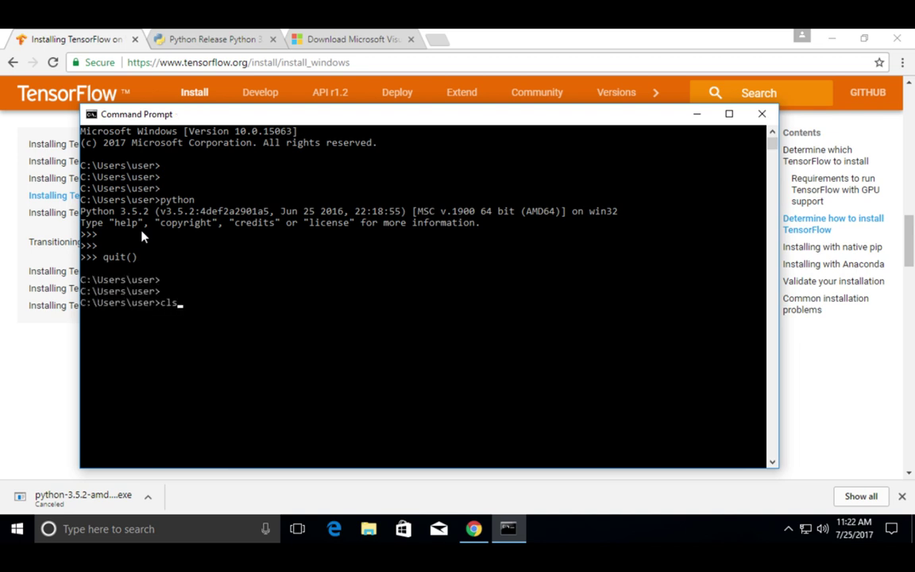
key(Return)
key(Return)
key(Return)
key(Return)
key(Return)
key(Return)
key(Return)
Install TensorFlow by running pip3 install tensorflow.
text(pip)
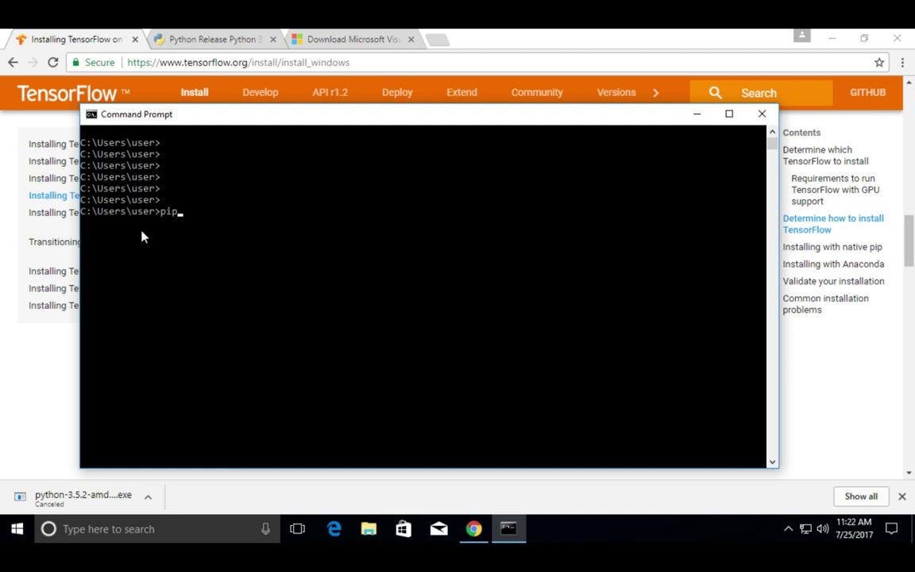
text(3 install tensorflow)
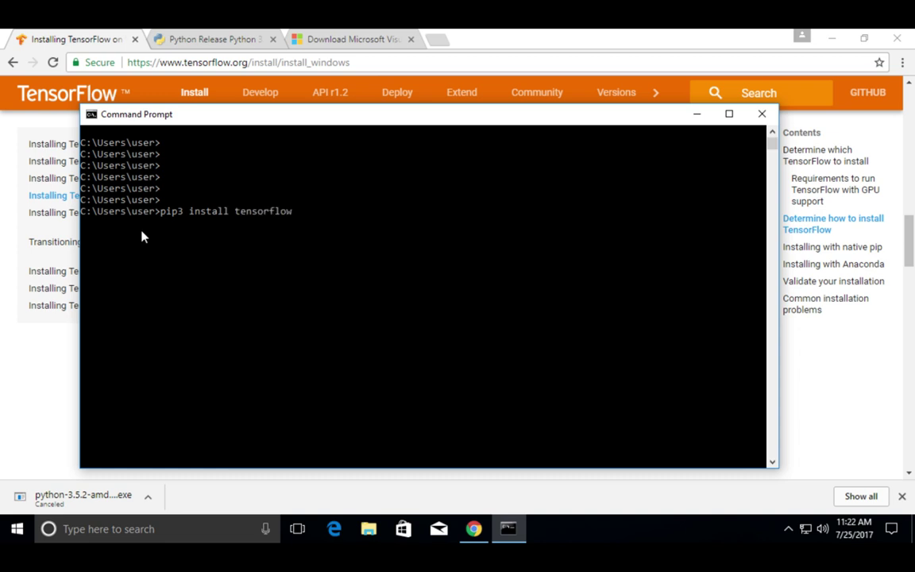
key(Return)
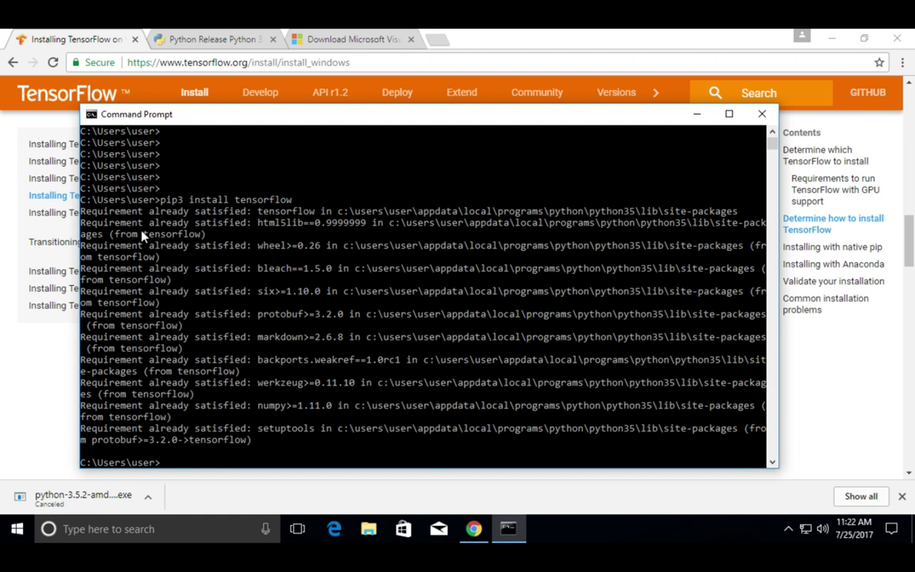
Maximize the Command Prompt window and clear the installation output with cls.
key(Return)
key(Return)
key(Return)
key(Return)
key(Return)
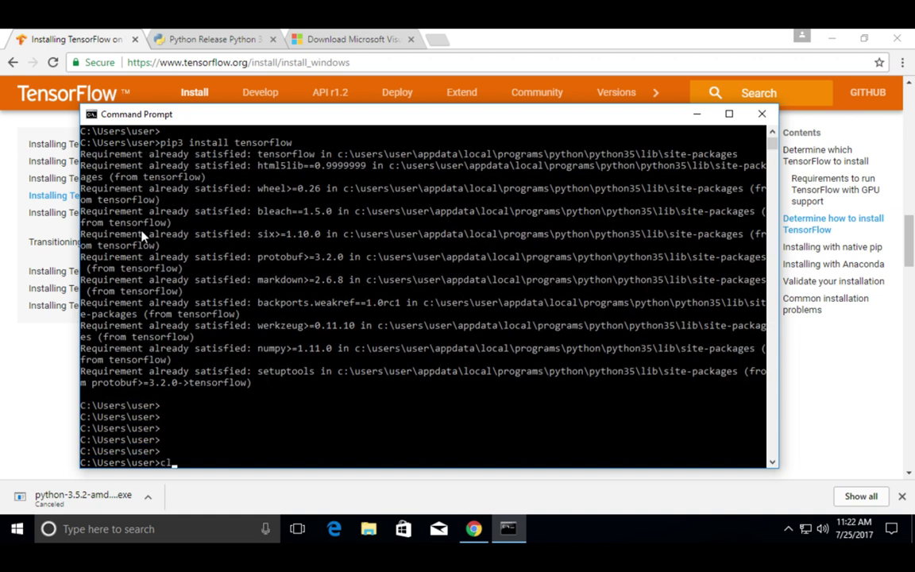
click(729, 114)
text(cls)
key(Return)
key(Return)
key(Return)
key(Return)
key(Return)
key(Return)
key(Return)
Start a Python interpreter session in the cleared Command Prompt.
text(python)
key(Return)
key(Return)
key(Return)
key(Return)
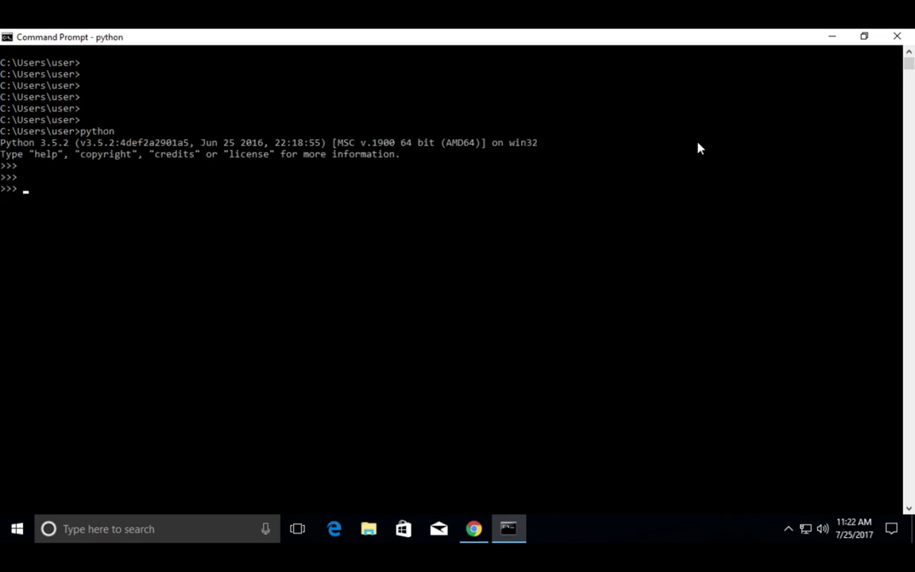
Try to import tensorflow in the running Python session to test the installation.
text(import tensorflow)
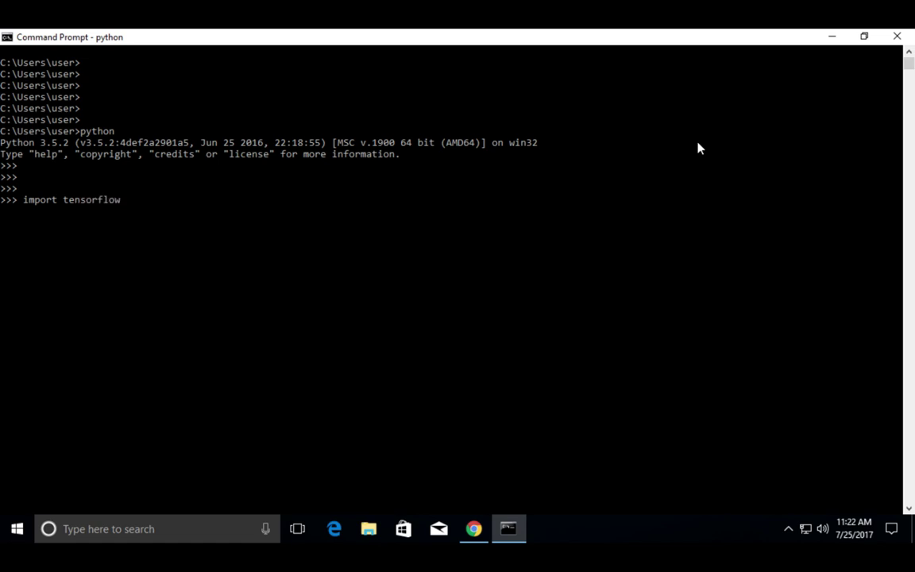
key(Return)
key(Return)
key(Return)
key(Return)
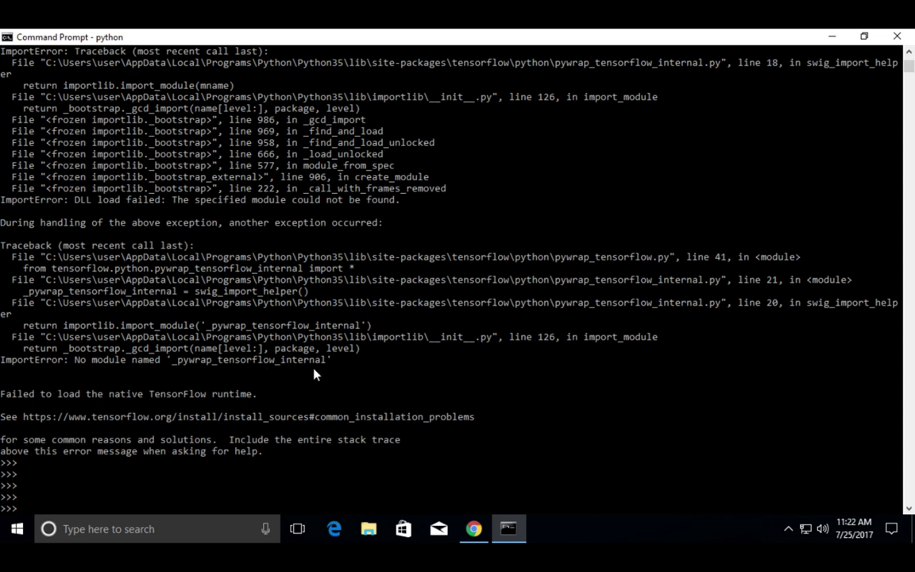
key(Return)
key(Return)
key(Return)
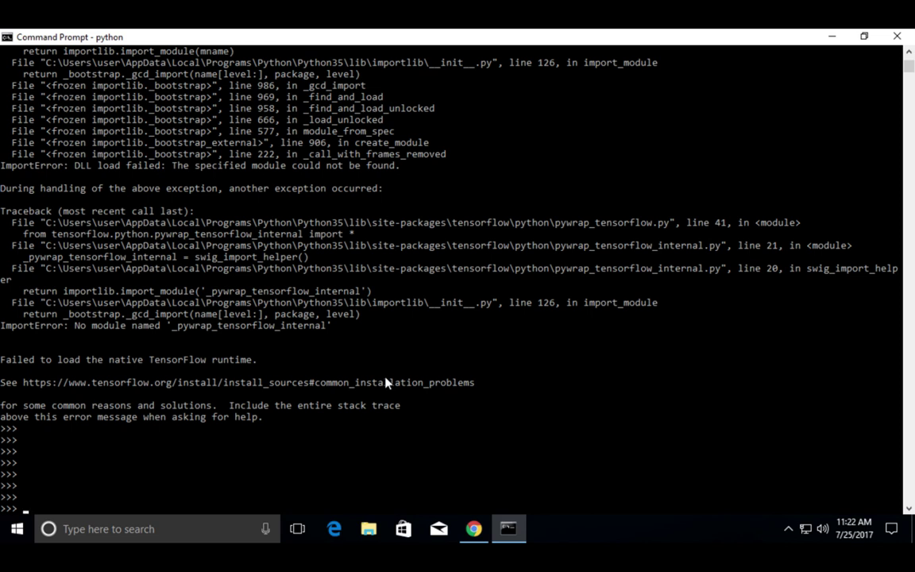
key(Return)
key(Return)
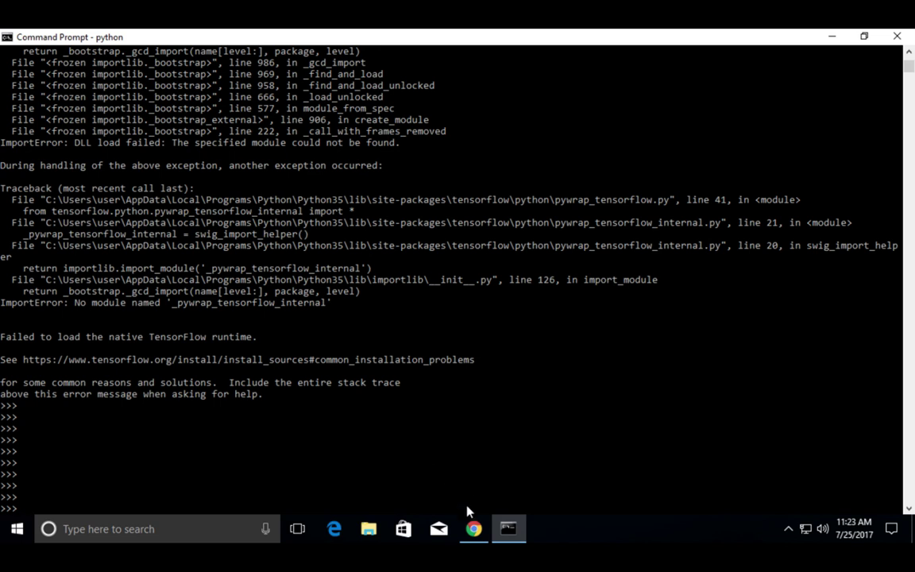
Switch to Chrome and download vc_redist.x64.exe from the Microsoft Visual C++ 2015 Redistributable Update 3 page.
click(472, 527)
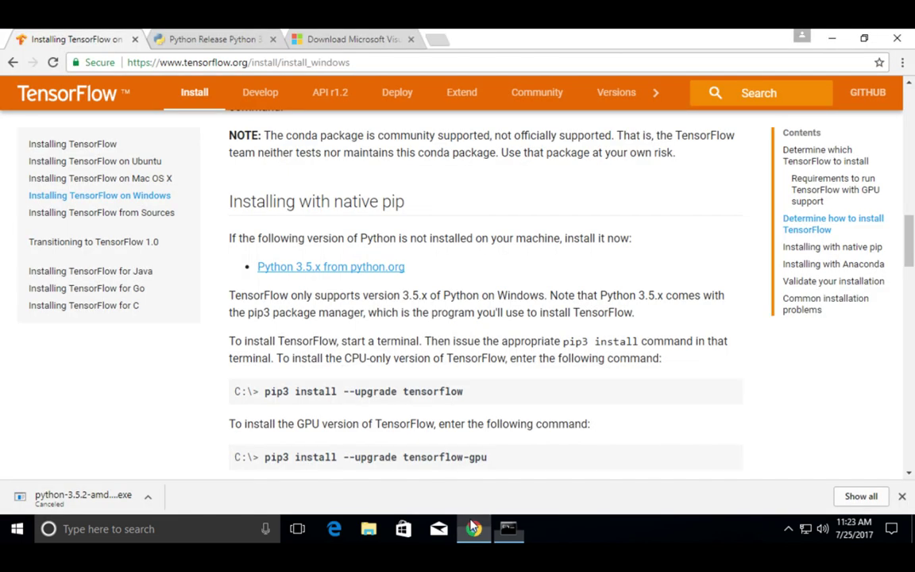
click(352, 40)
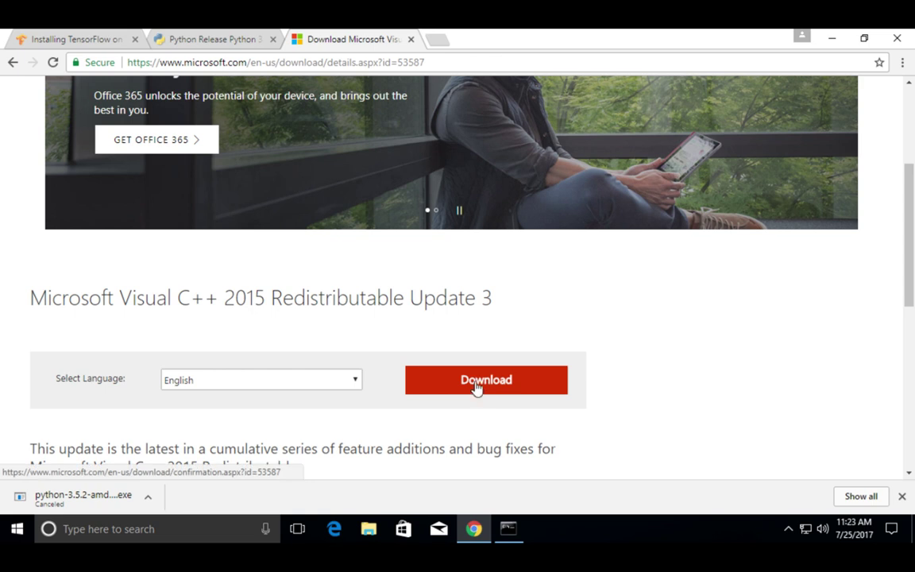
double_click(340, 62)
drag(425, 61, 94, 62)
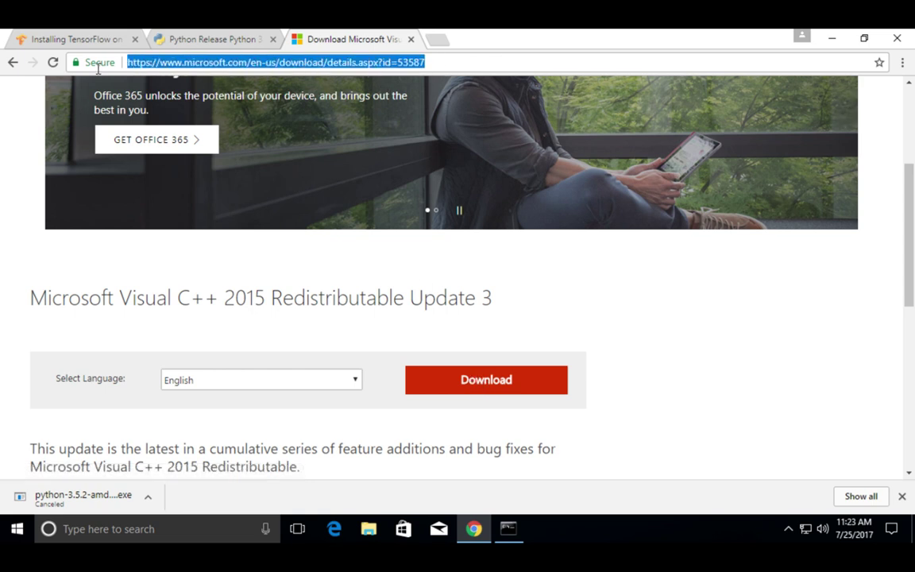
click(492, 381)
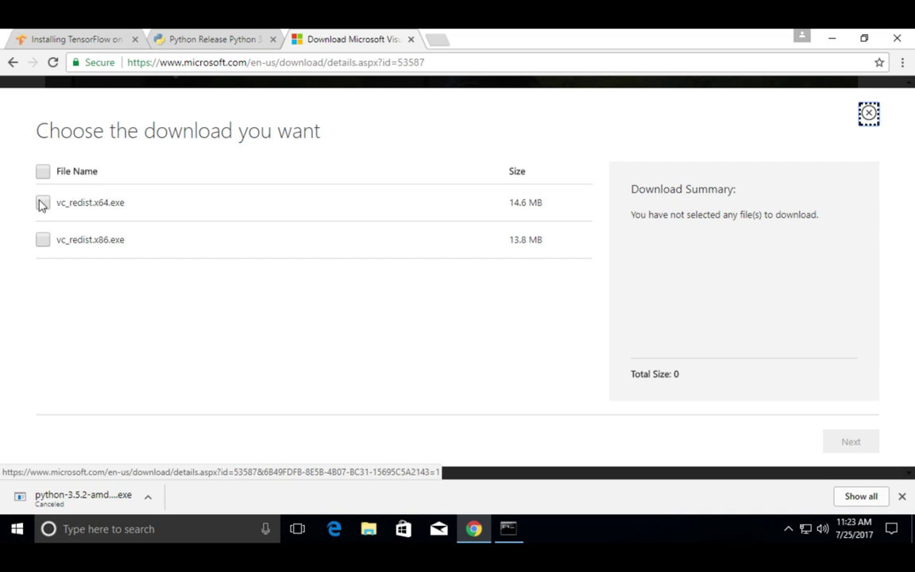
click(42, 203)
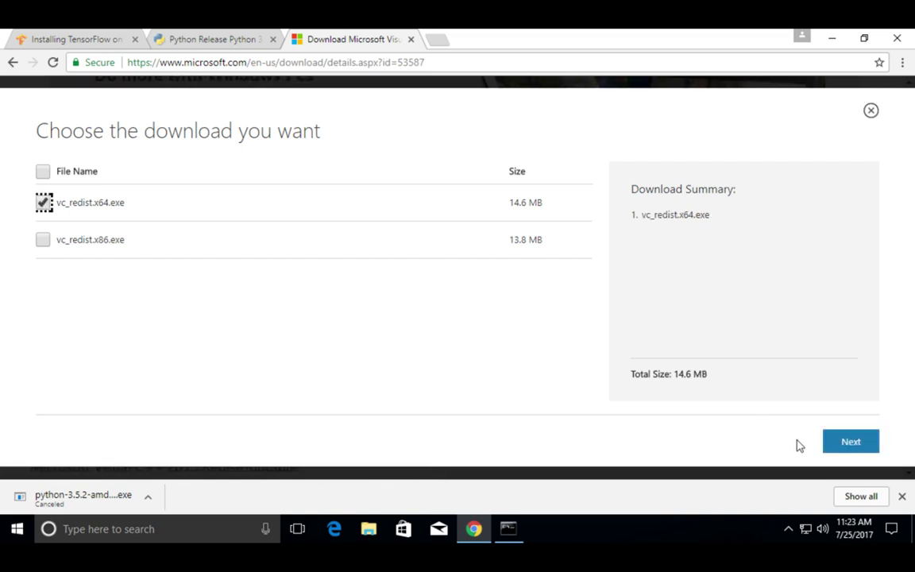
click(848, 443)
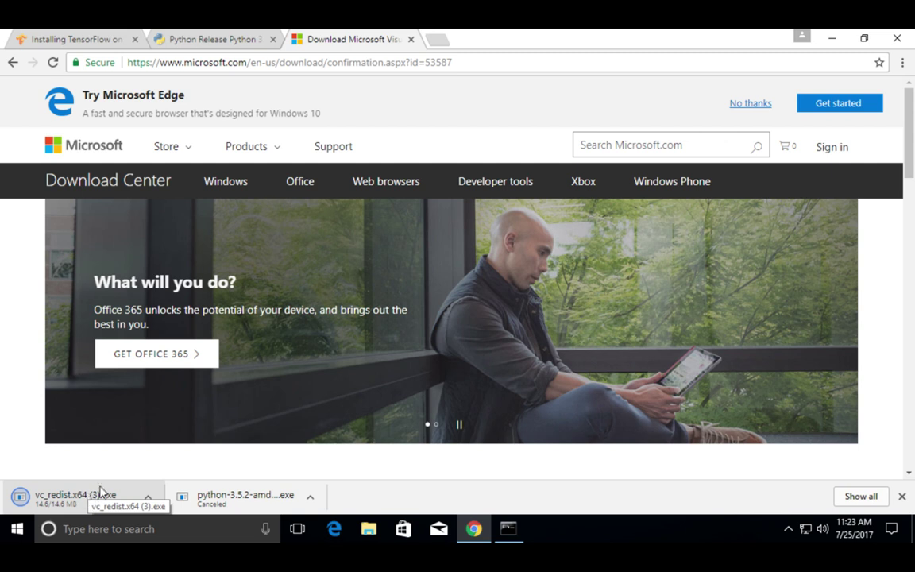
Open the Downloads folder in File Explorer and launch vc_redist.x64.exe.
click(369, 529)
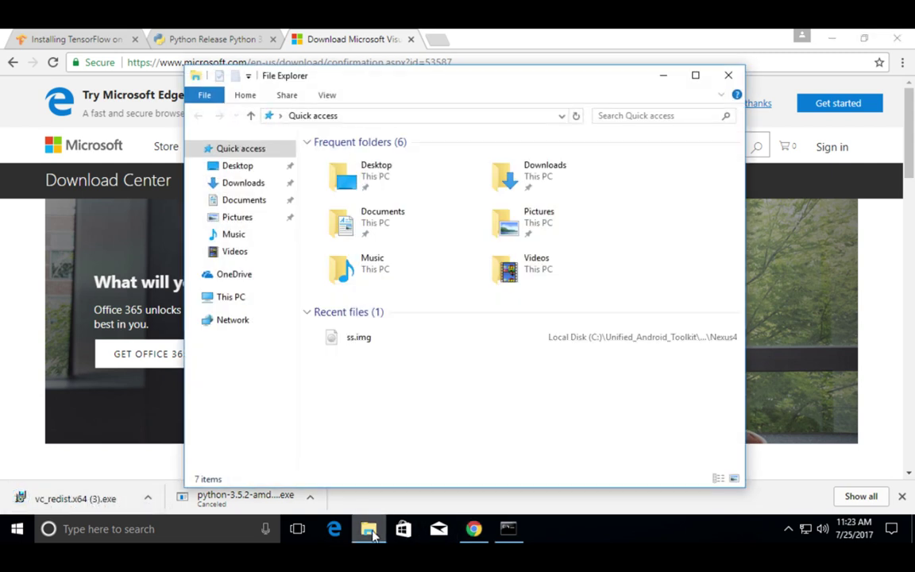
click(259, 183)
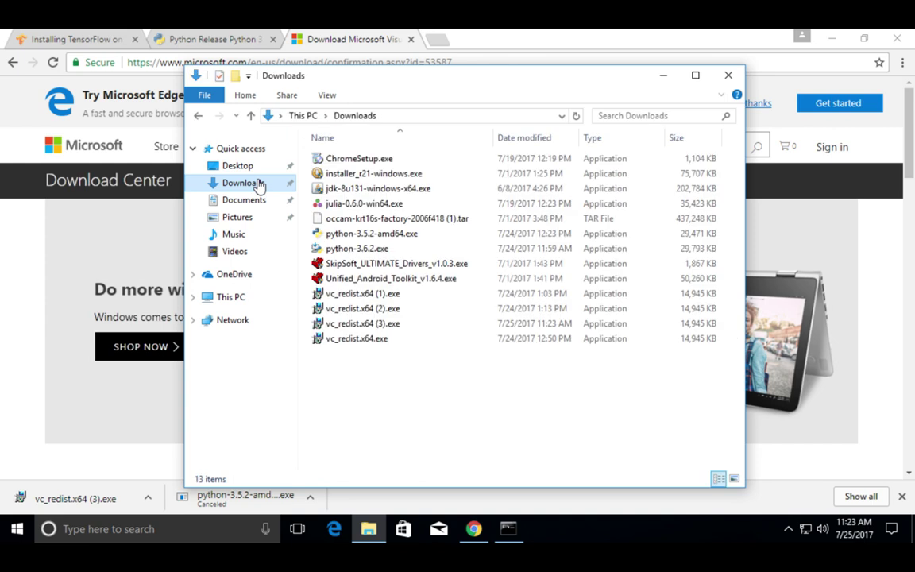
double_click(357, 340)
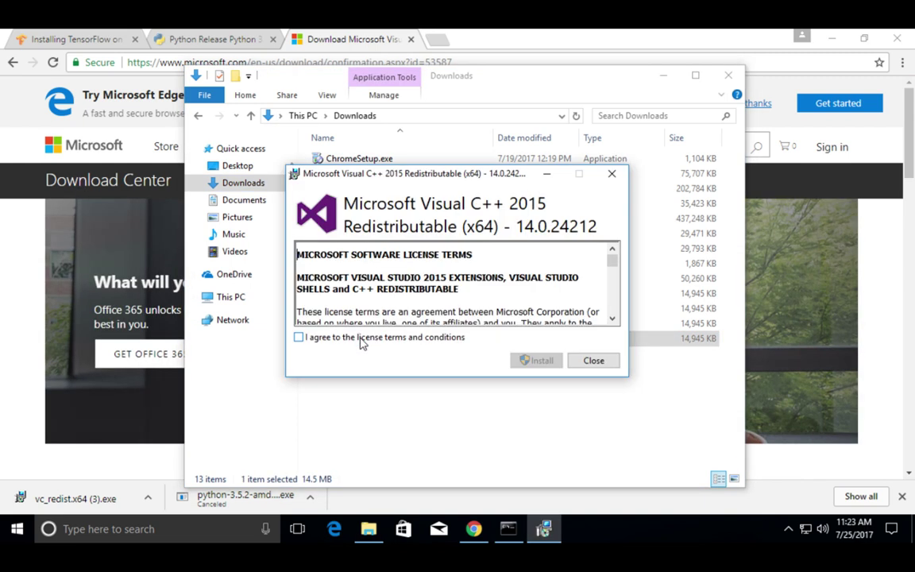
Accept the license terms, install the Visual C++ 2015 Redistributable (x64) with administrator permission, and close the installer and Downloads windows.
click(298, 339)
click(541, 361)
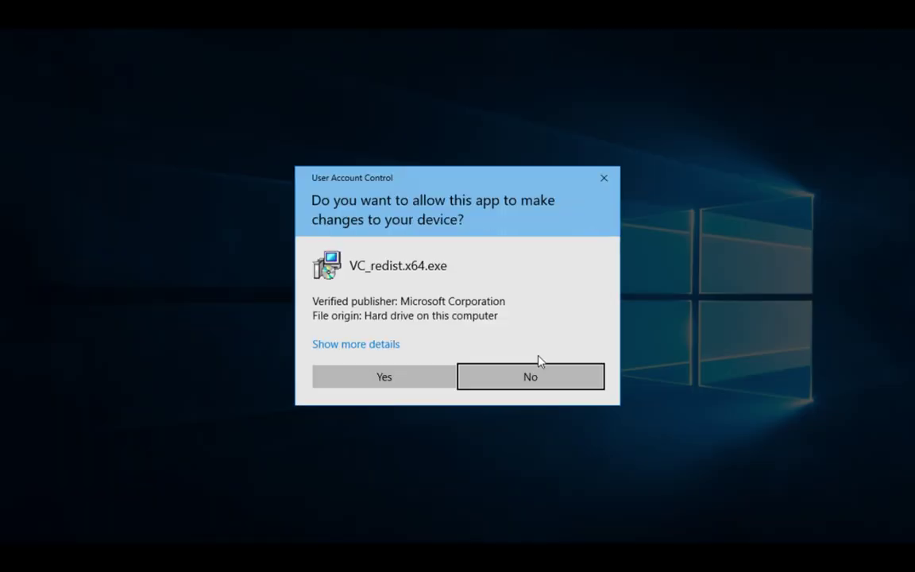
click(396, 376)
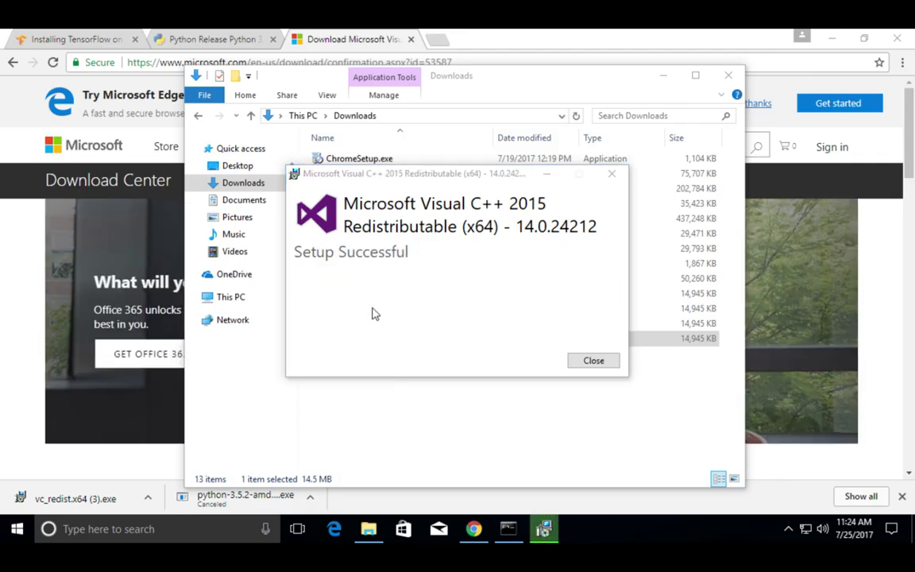
click(593, 361)
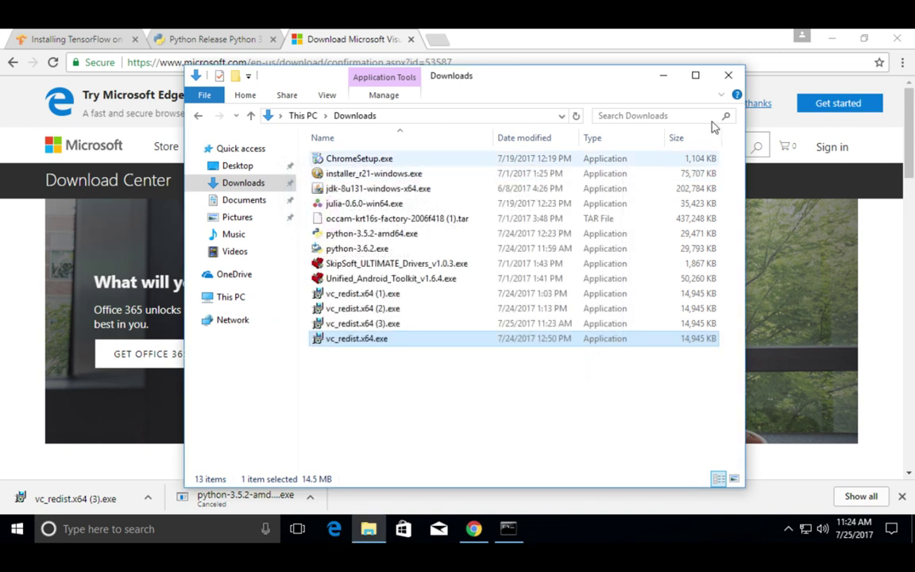
click(729, 76)
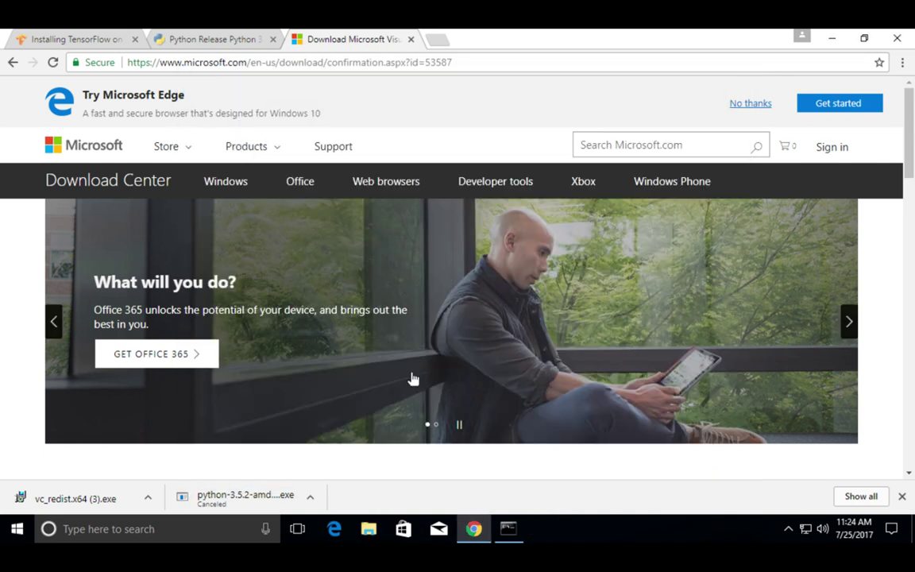
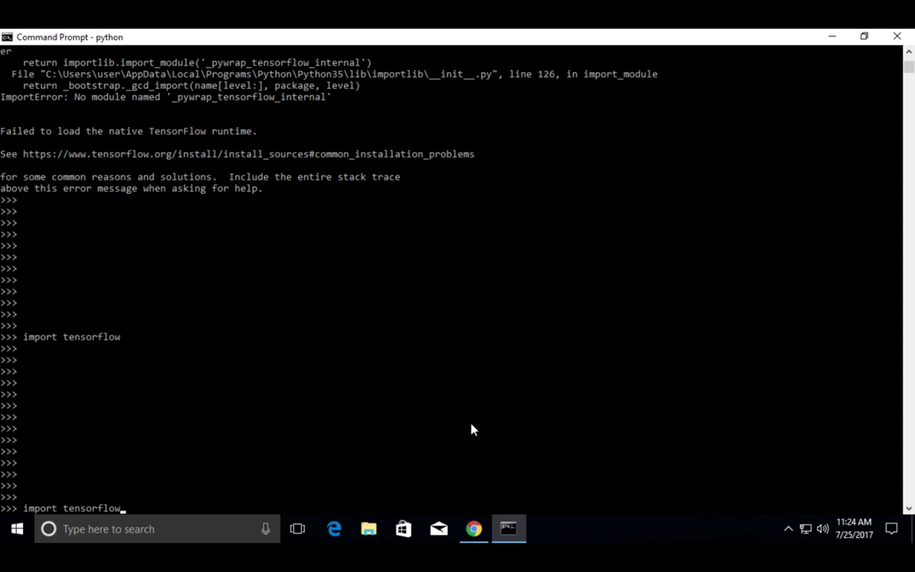
Import tensorflow again in the Command Prompt's Python session and repeat the import once more.
key(Return)
key(Return)
key(Return)
key(Return)
key(Return)
key(Return)
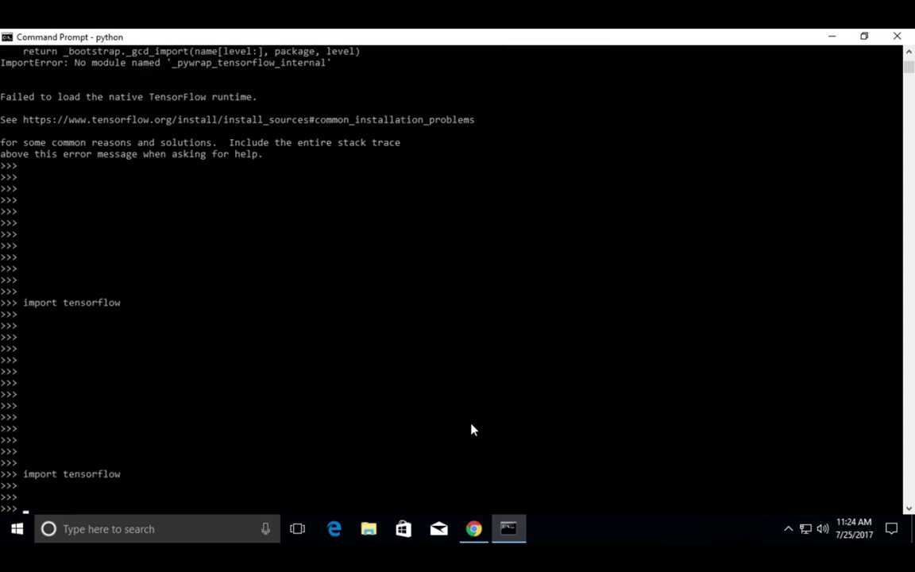
key(Up)
key(Return)
key(Return)
key(Return)
key(Return)
key(Return)
key(Return)
key(Return)
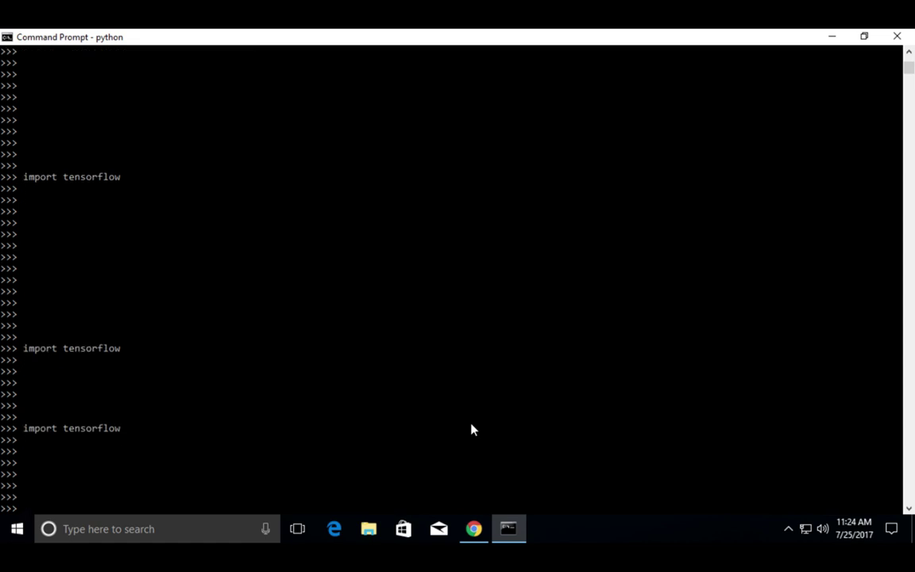
Switch to Chrome and review the Python 3.5.x requirement and the Visual C++ 2015 Redistributable Update 3 download page.
click(473, 528)
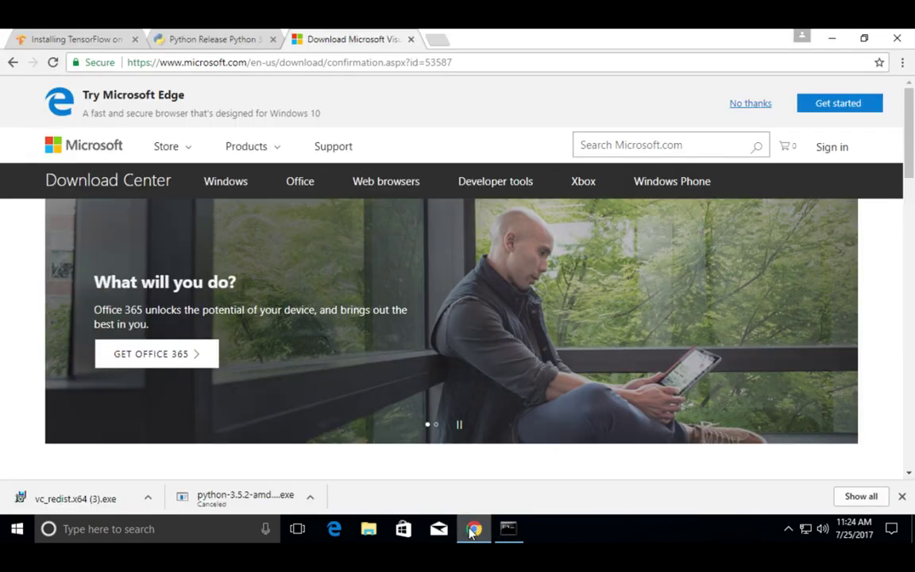
click(179, 45)
click(99, 44)
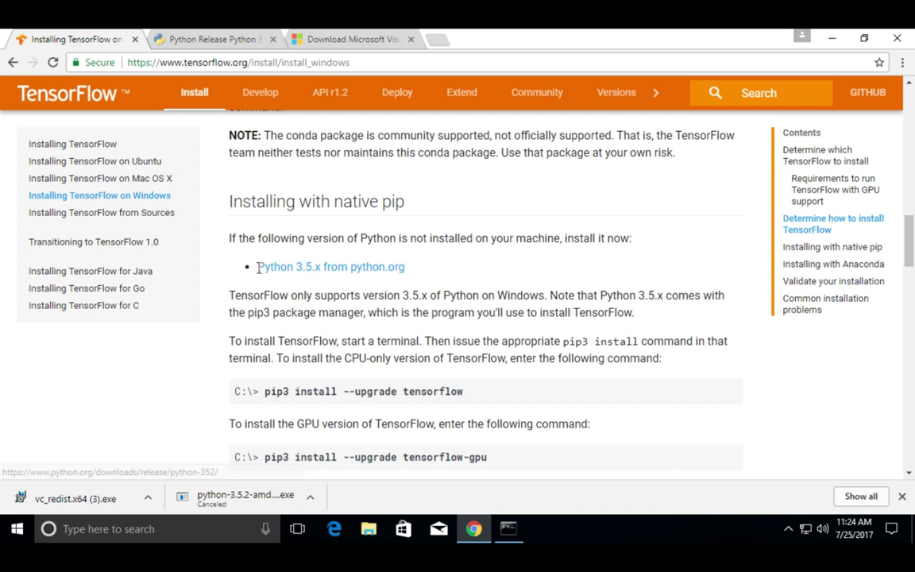
drag(255, 267, 317, 267)
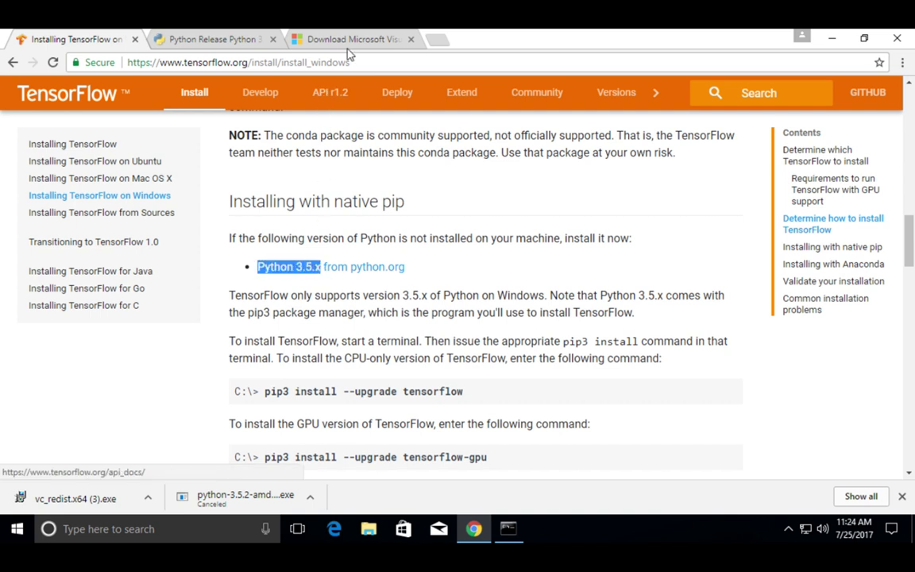
click(356, 43)
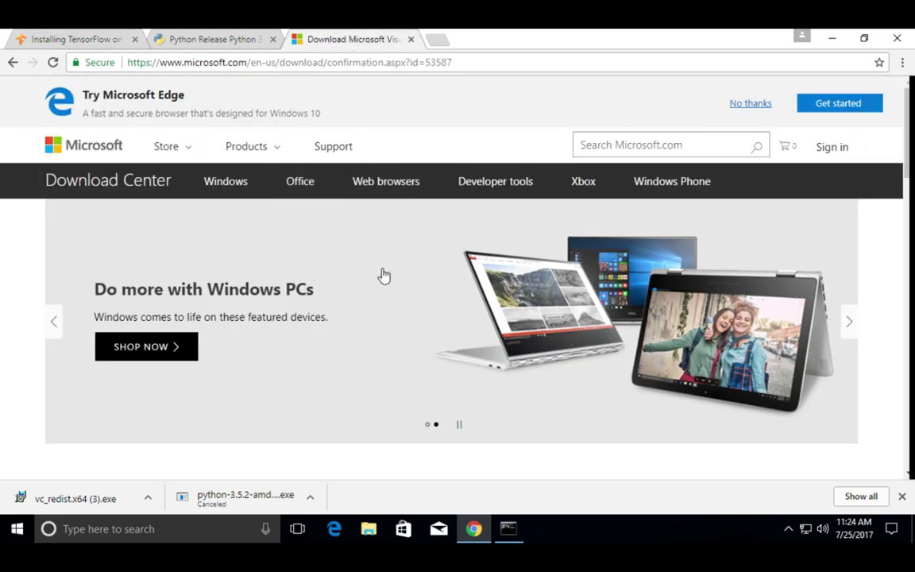
click(14, 63)
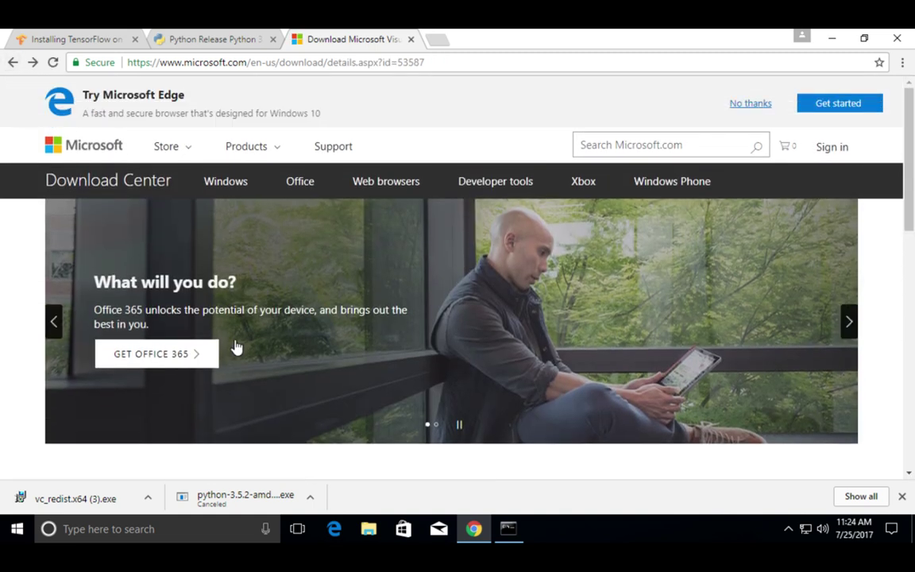
scroll(236, 347, down, 5)
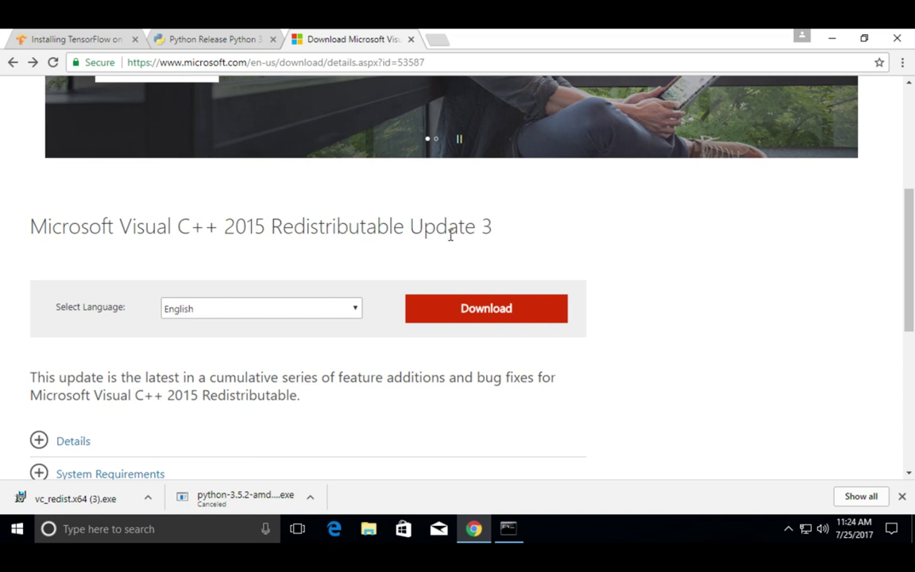
Examine the pip3 command for the GPU version of TensorFlow on the Installing TensorFlow on Windows page.
click(101, 47)
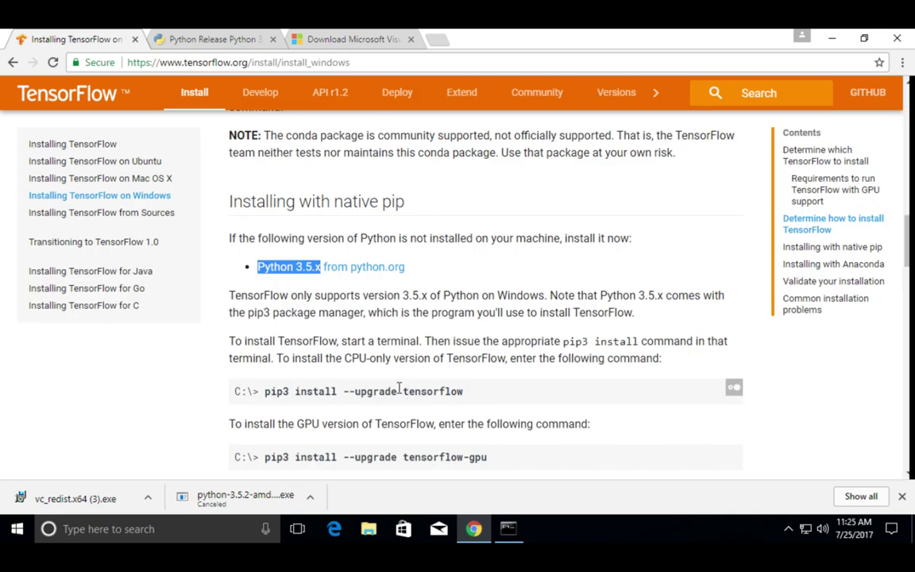
scroll(399, 387, down, 1)
scroll(399, 387, down, 1)
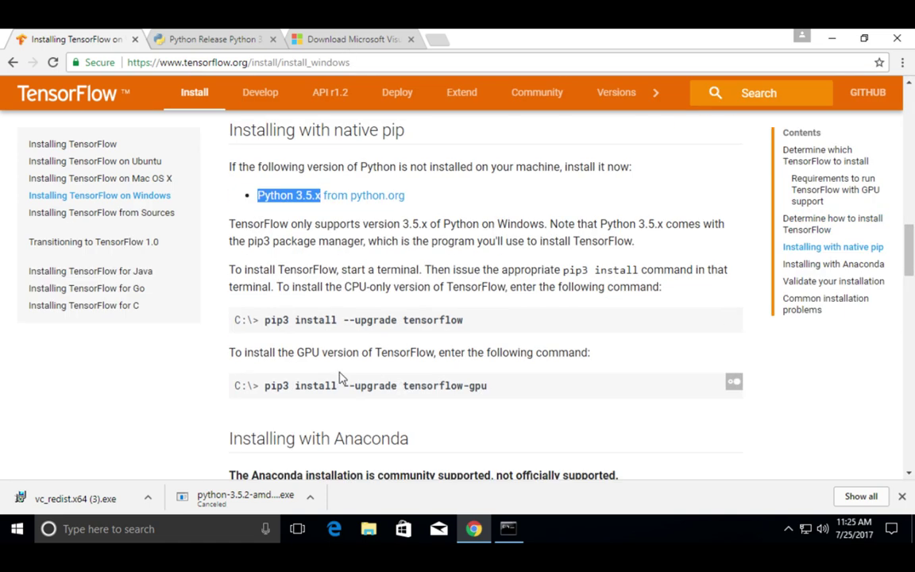
drag(298, 352, 436, 351)
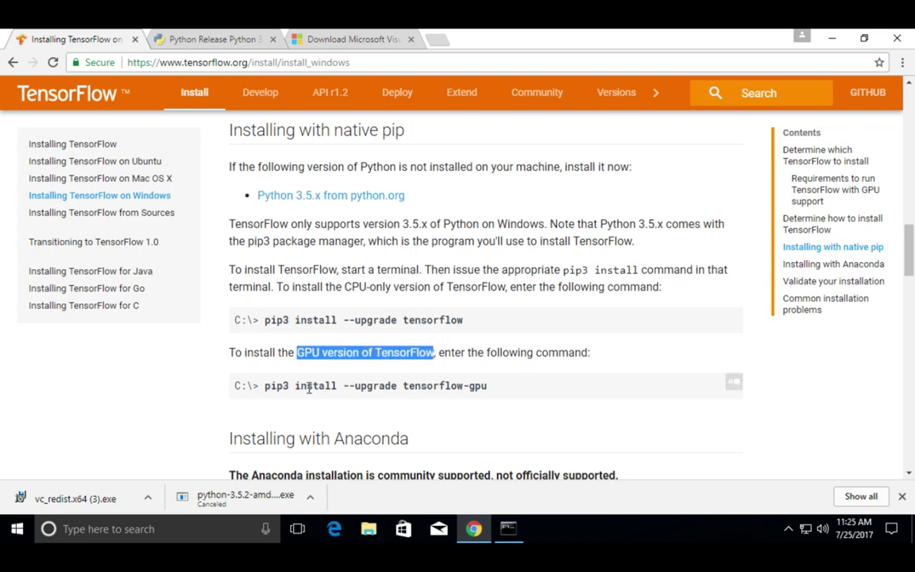
click(404, 387)
drag(404, 387, 494, 389)
click(545, 400)
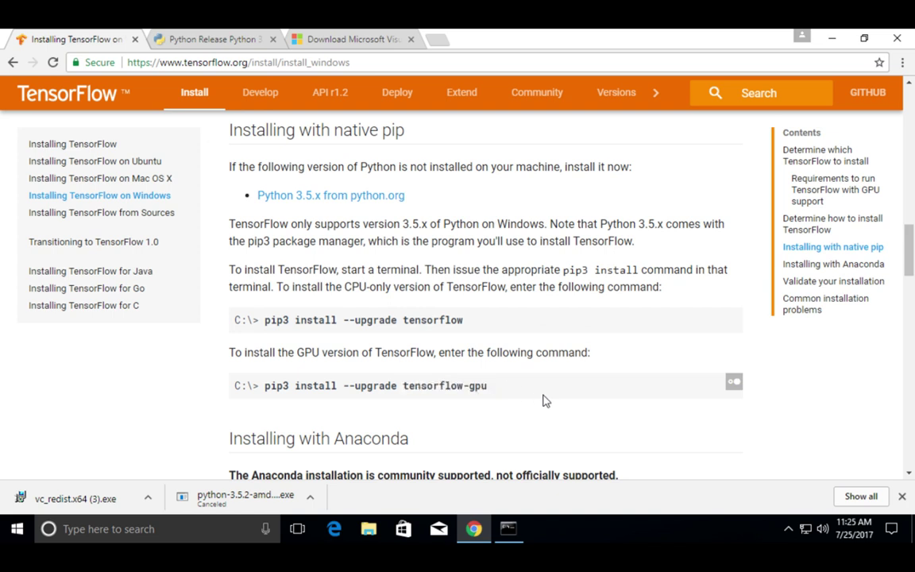